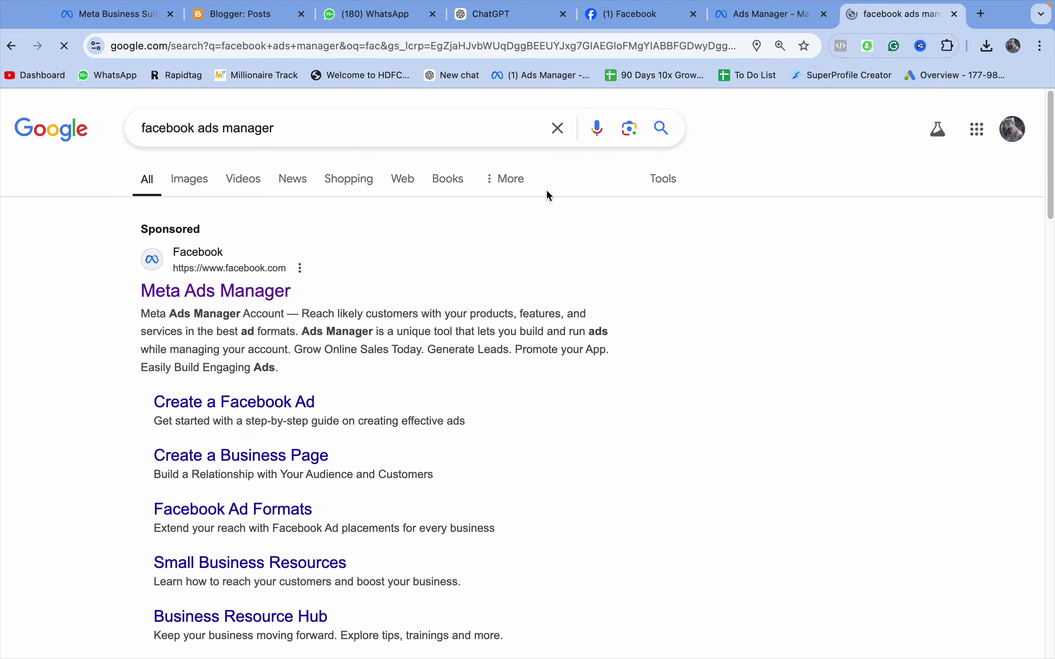
Step: Go to Meta Ads Manager from the search results and show the ad account's campaign list
{"action": "scroll", "coordinate": [244, 375], "scroll_direction": "down", "scroll_amount": 6}
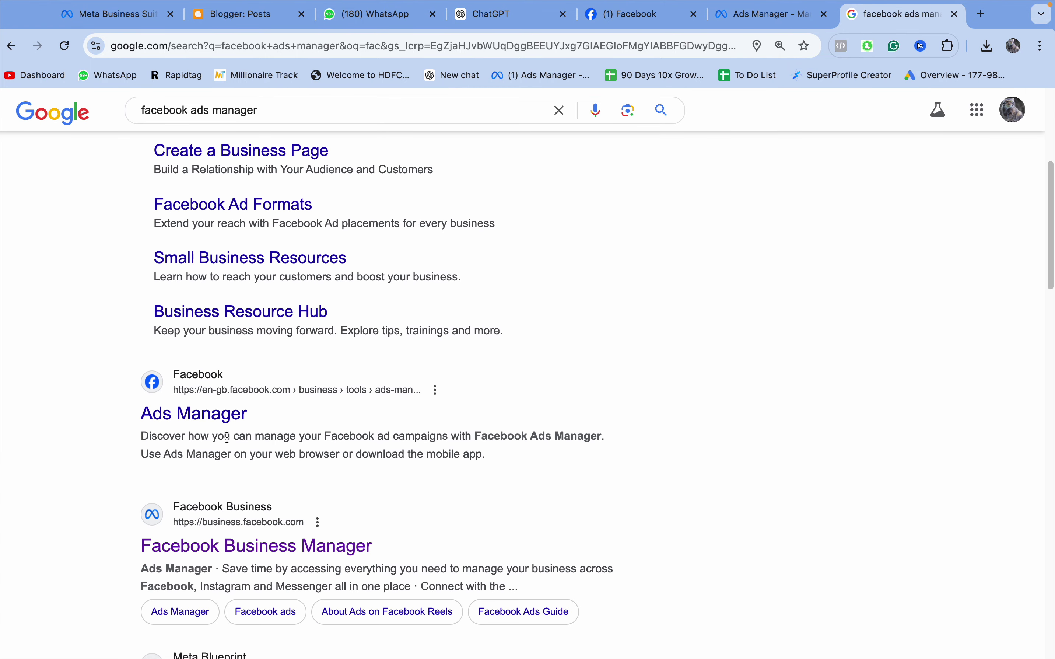
{"action": "left_click", "coordinate": [205, 416]}
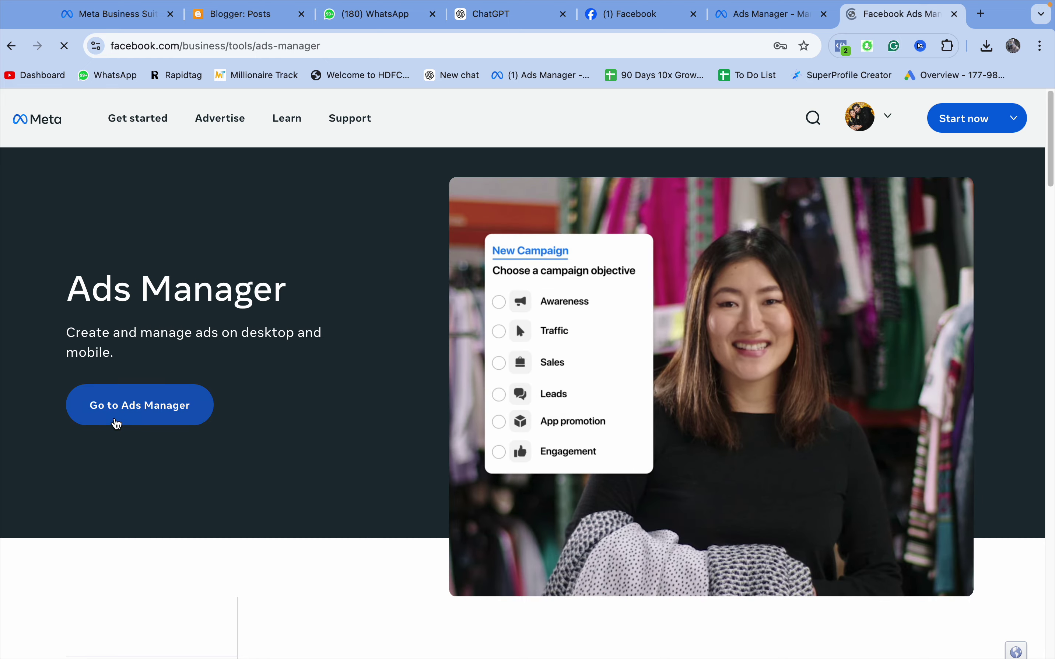
{"action": "left_click", "coordinate": [159, 410]}
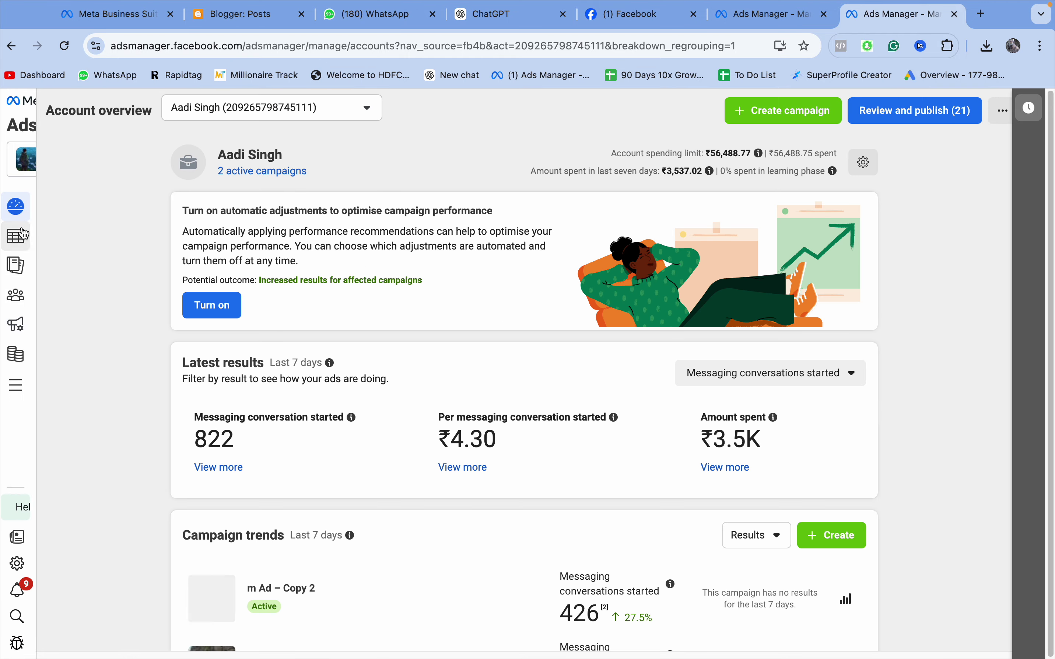
{"action": "left_click", "coordinate": [45, 243]}
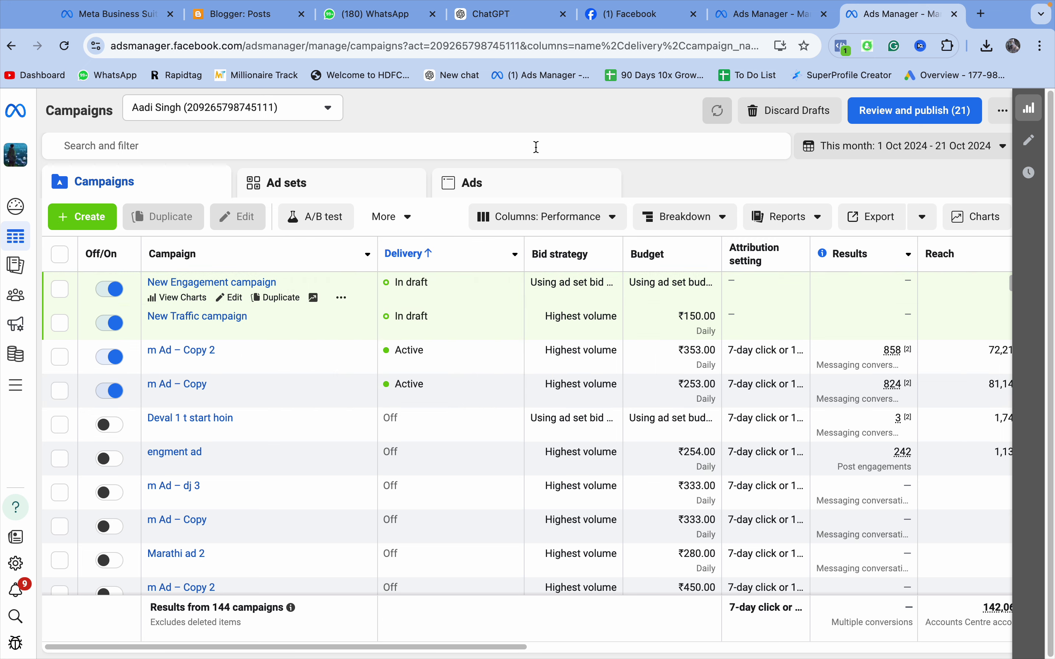
Step: Examine the results and cost per result of the active campaigns for this month
{"action": "left_click_drag", "start_coordinate": [430, 647], "coordinate": [636, 646]}
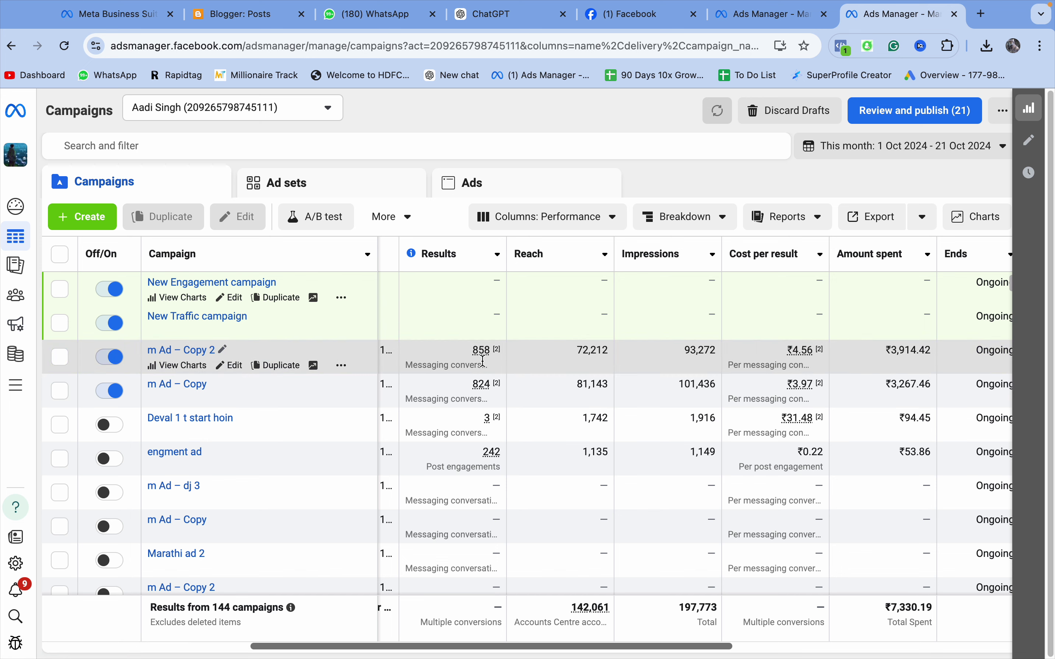
{"action": "mouse_move", "coordinate": [475, 360]}
{"action": "mouse_move", "coordinate": [792, 352]}
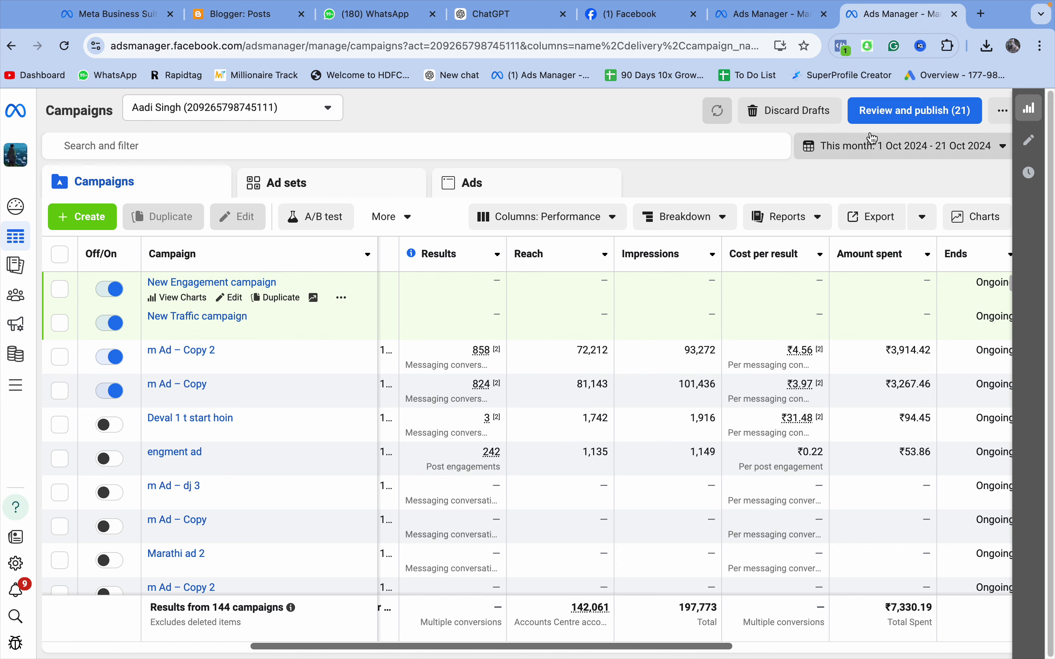
Step: Set the campaign report's date range to Last month and check the results and cost per result of "m Ad – Copy"
{"action": "left_click", "coordinate": [885, 148]}
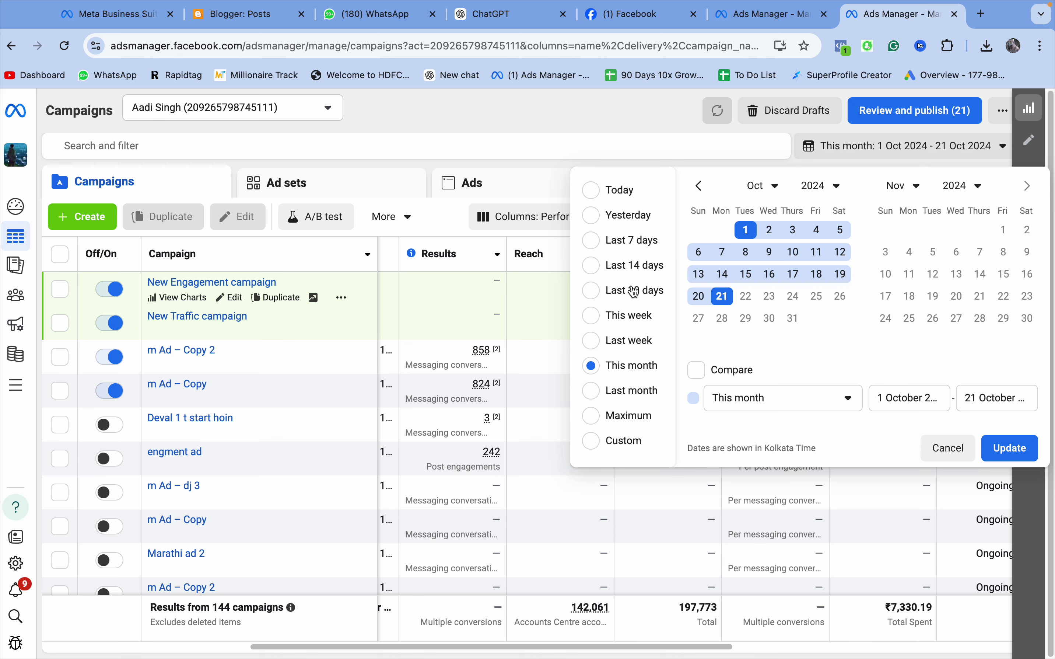
{"action": "left_click", "coordinate": [634, 390]}
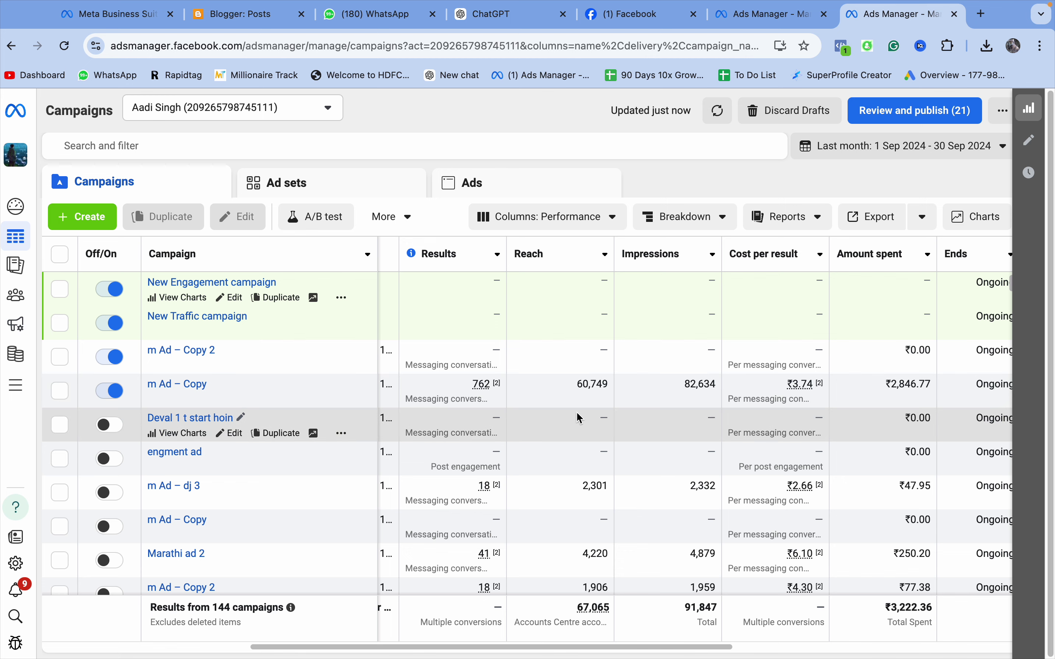
{"action": "mouse_move", "coordinate": [803, 392]}
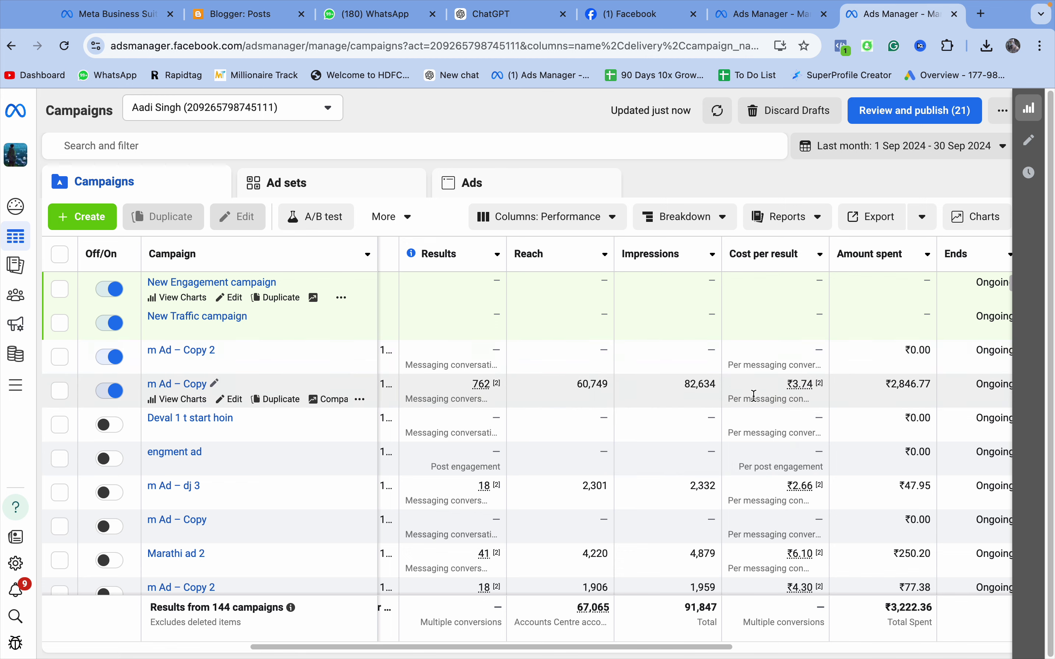
{"action": "mouse_move", "coordinate": [468, 383]}
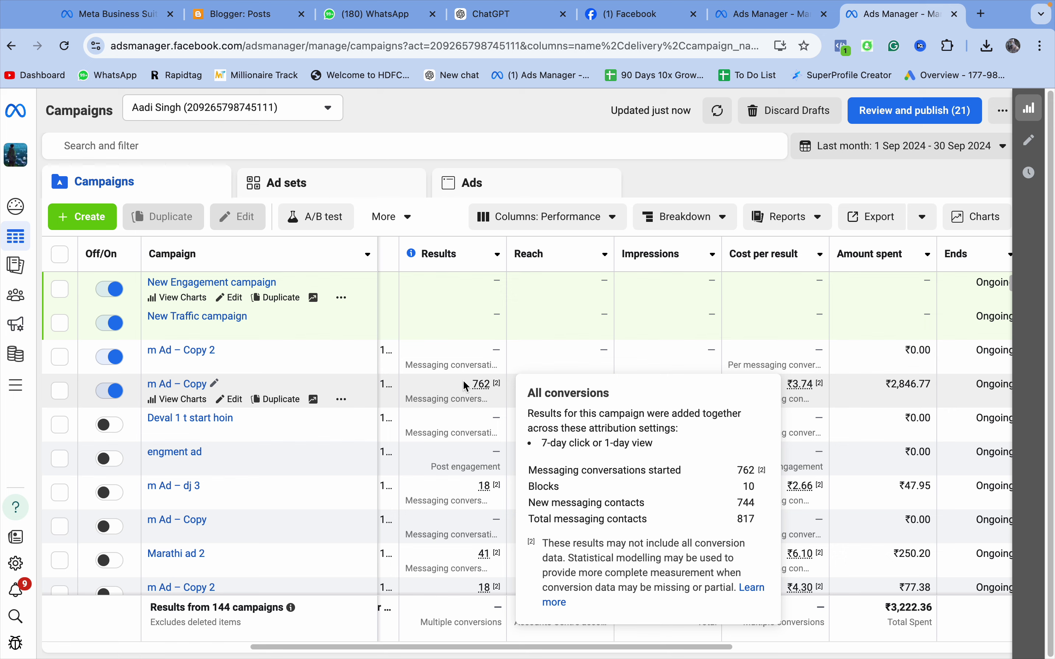
Step: Set the campaign report's date range to Today and review the campaigns' performance
{"action": "left_click", "coordinate": [867, 148]}
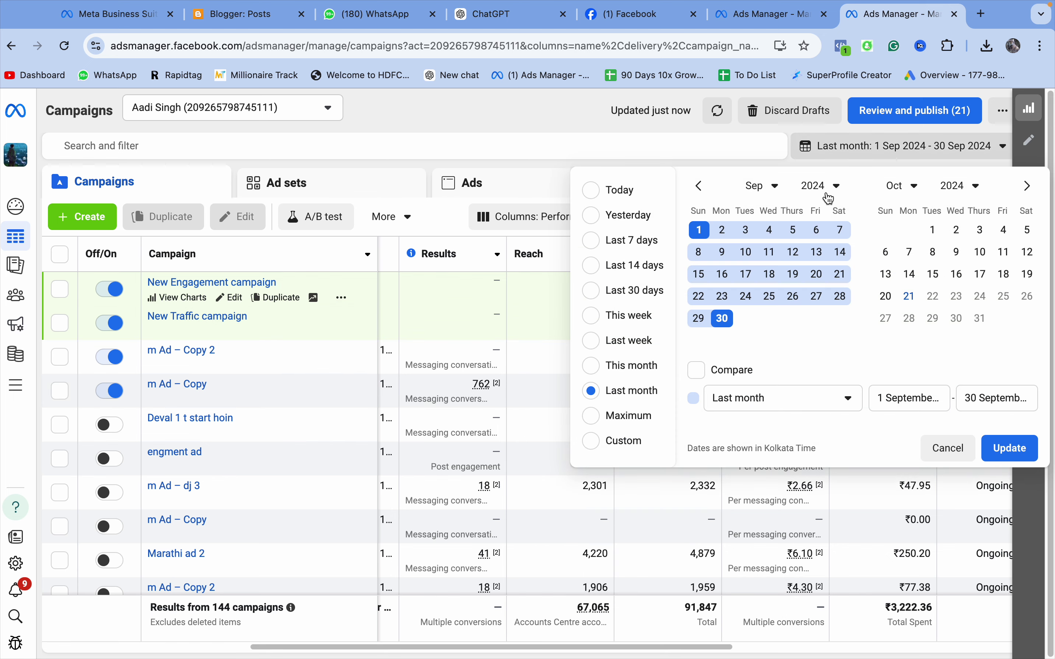
{"action": "left_click", "coordinate": [621, 196]}
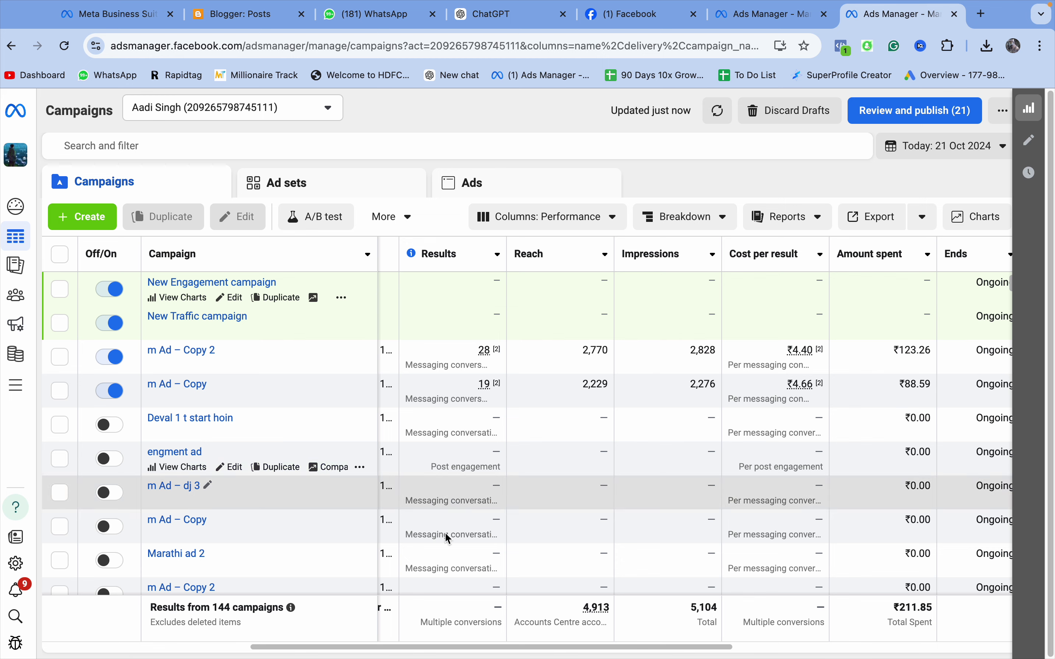
{"action": "left_click_drag", "start_coordinate": [442, 649], "coordinate": [240, 651]}
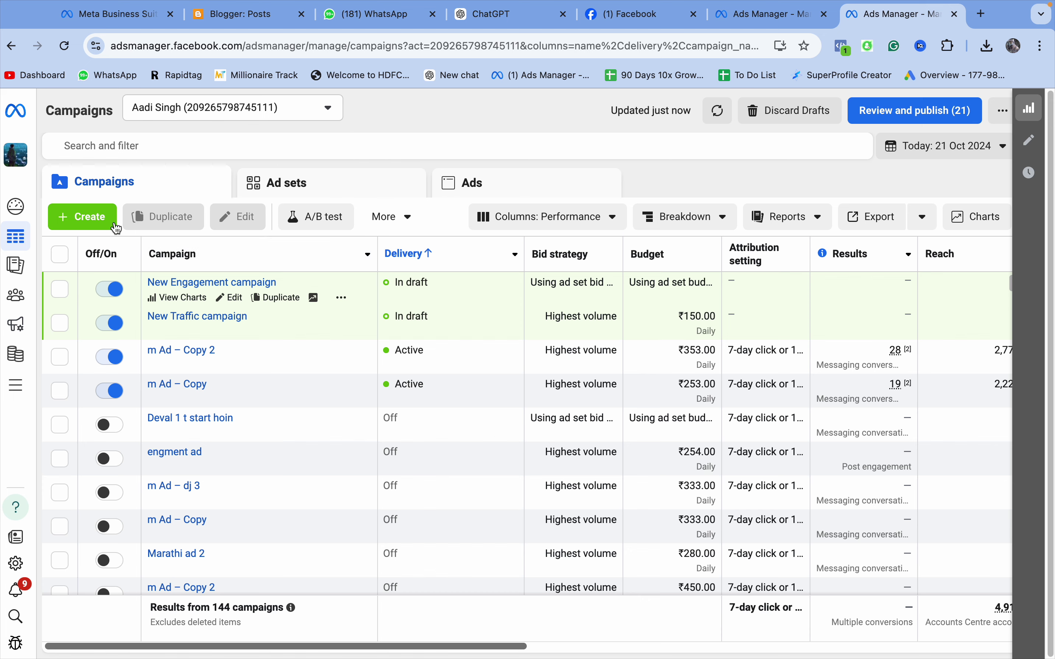
Step: Create a new campaign with the Engagement objective, using the Manual engagement campaign setup
{"action": "left_click", "coordinate": [100, 214]}
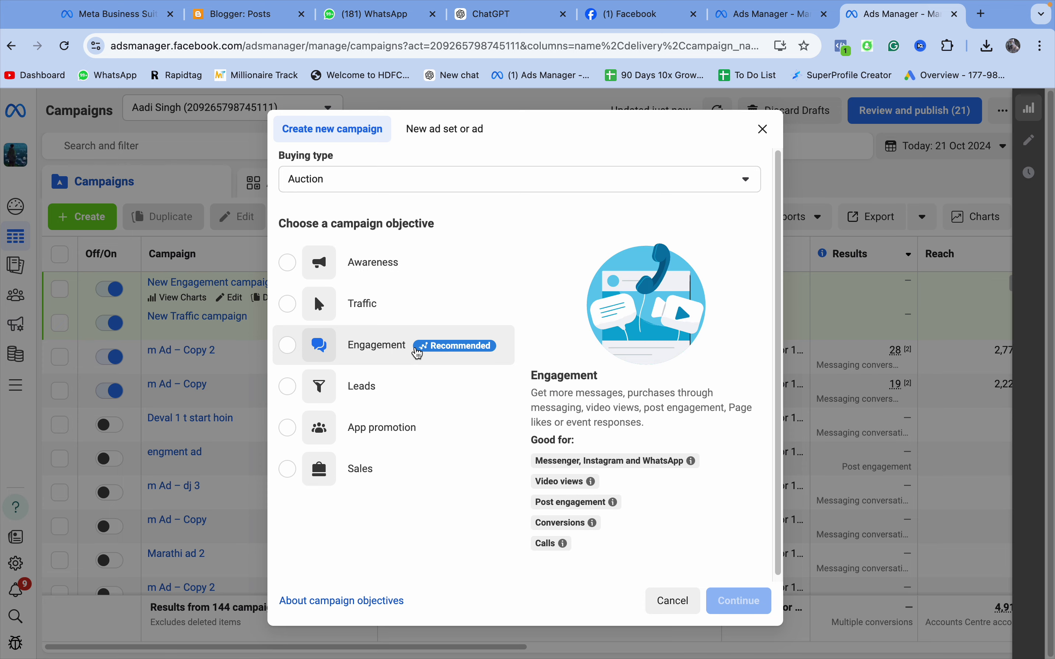
{"action": "left_click", "coordinate": [417, 353]}
{"action": "left_click", "coordinate": [734, 601]}
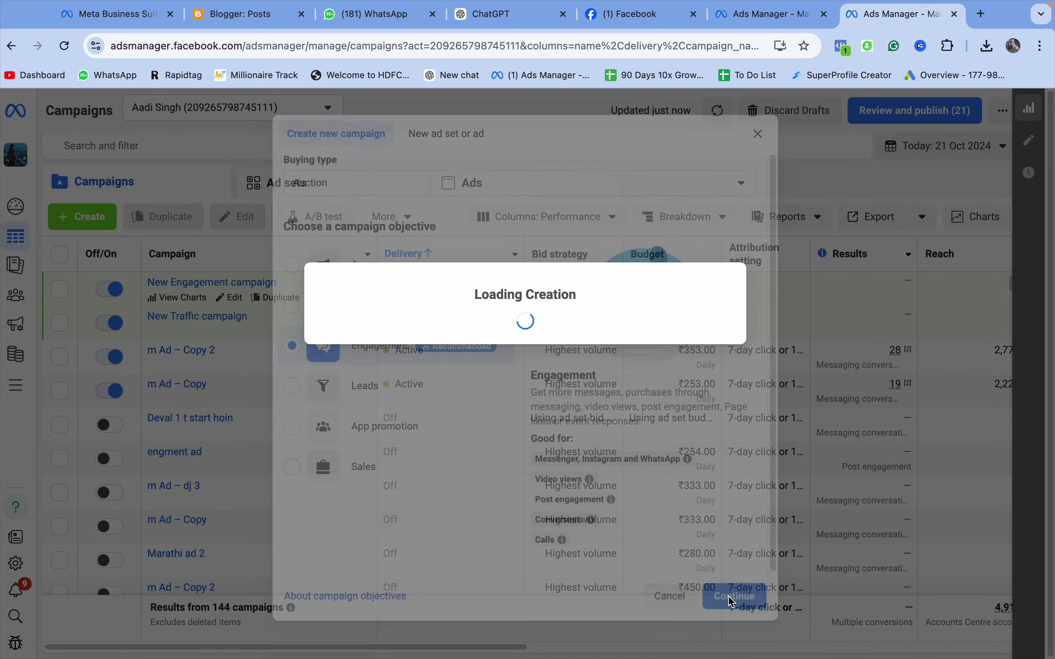
{"action": "left_click", "coordinate": [532, 462]}
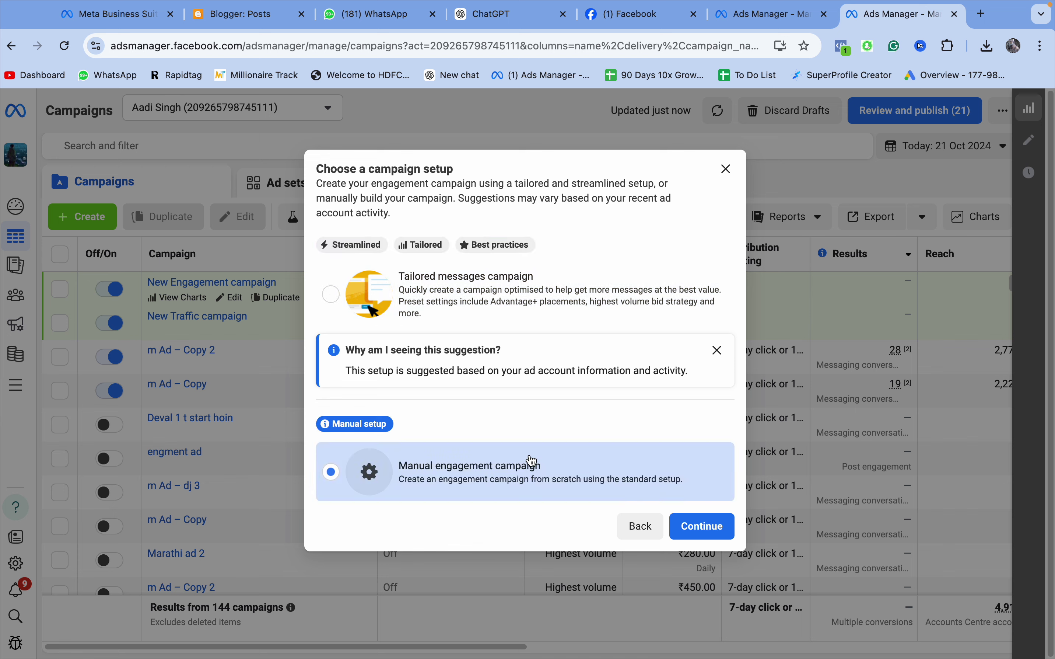
{"action": "left_click", "coordinate": [703, 527]}
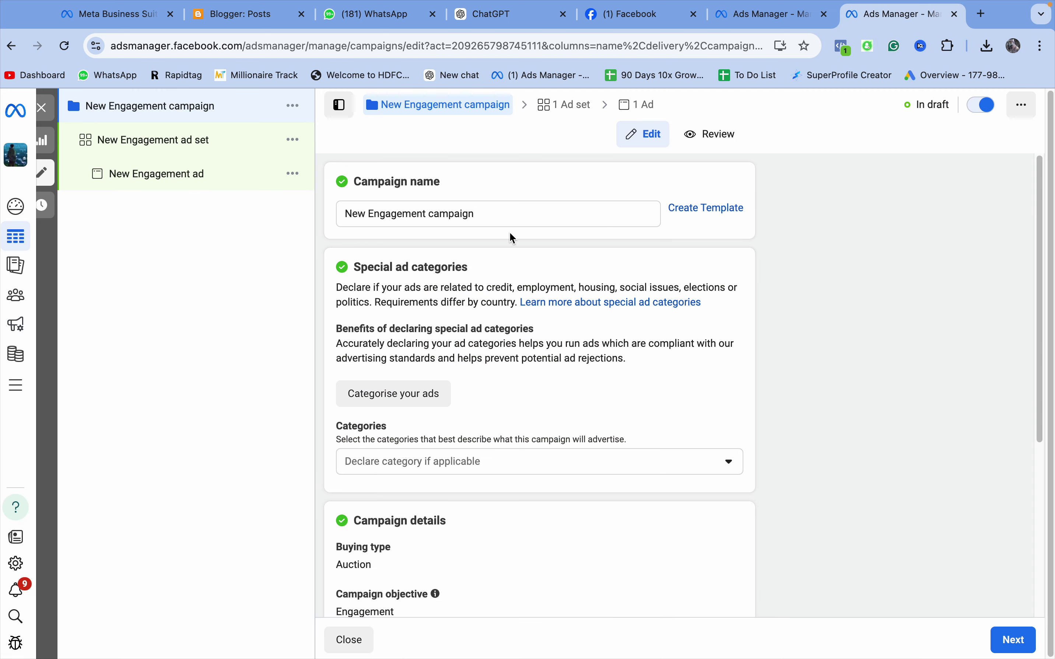
Step: Rename the new engagement campaign as "Yt videom3"
{"action": "left_click", "coordinate": [510, 216]}
{"action": "key", "text": "super+a"}
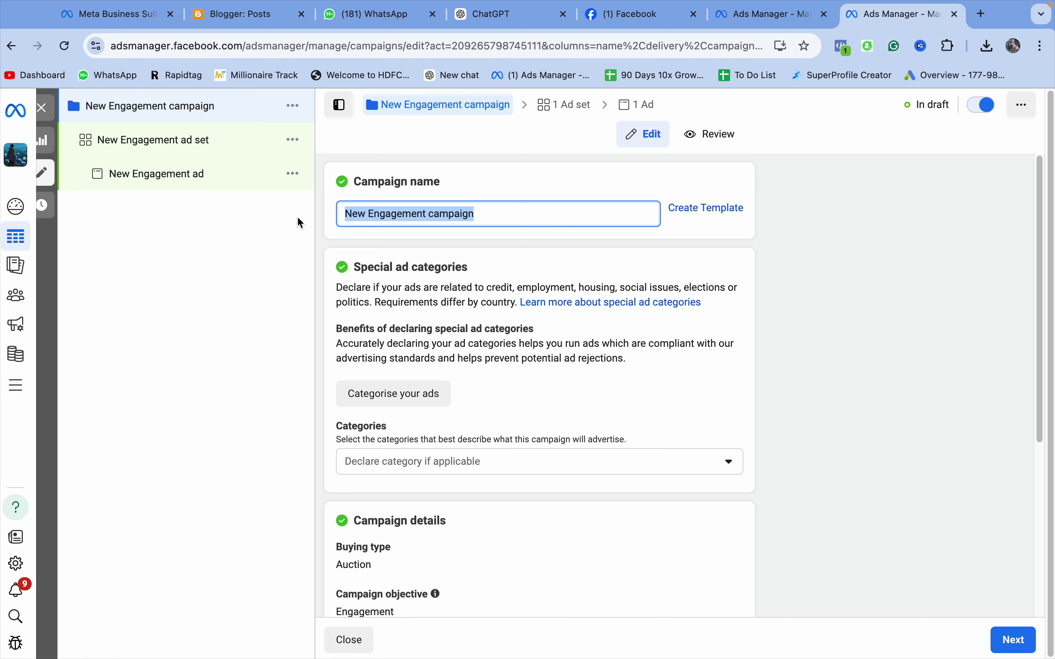
{"action": "type", "text": "Yt"}
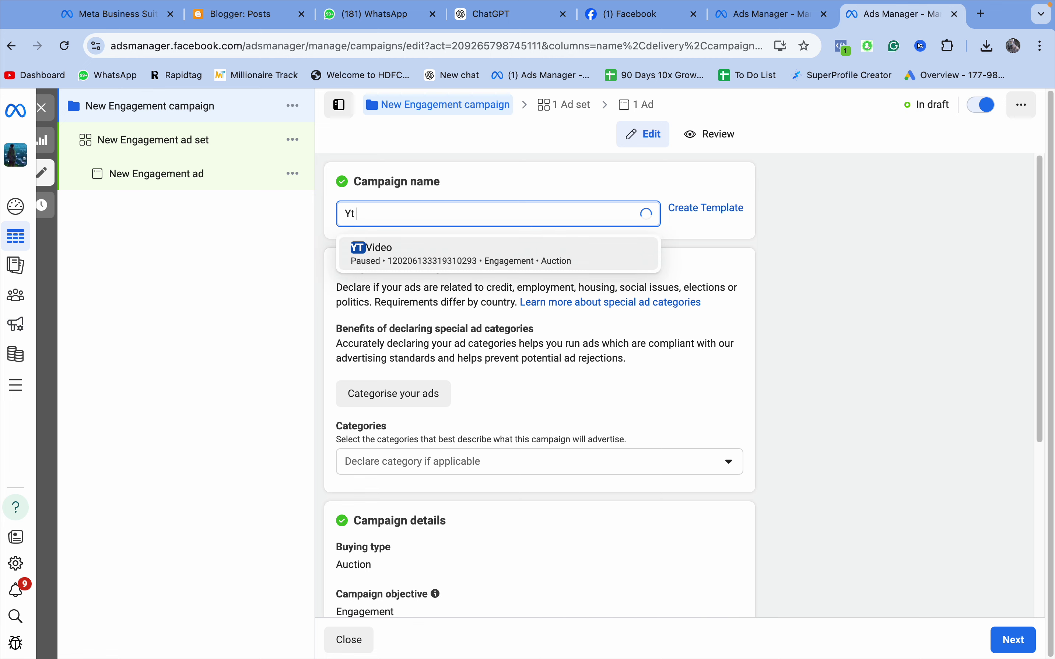
{"action": "type", "text": " video"}
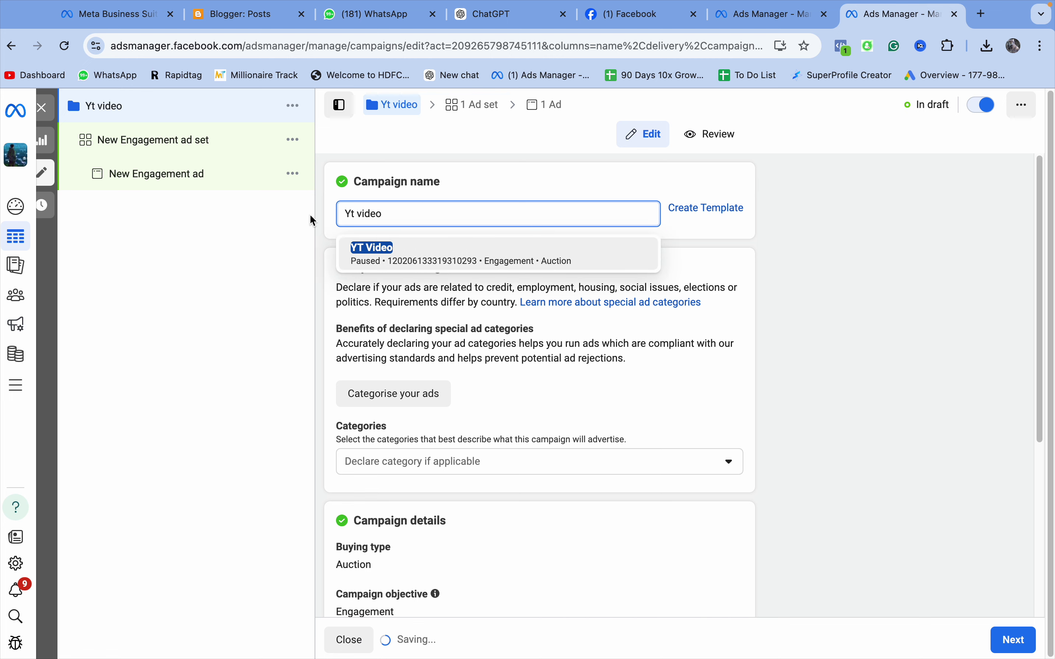
{"action": "type", "text": "m3"}
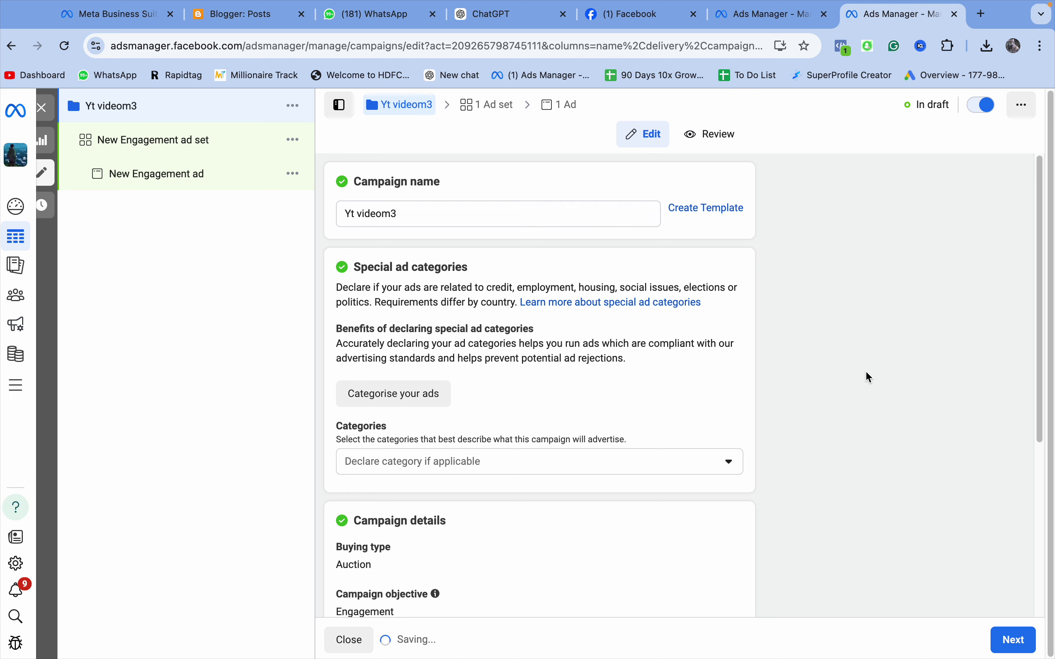
Step: Enable Advantage campaign budget with a daily budget of ₹260 and proceed to the ad set settings
{"action": "scroll", "coordinate": [867, 375], "scroll_direction": "down", "scroll_amount": 5}
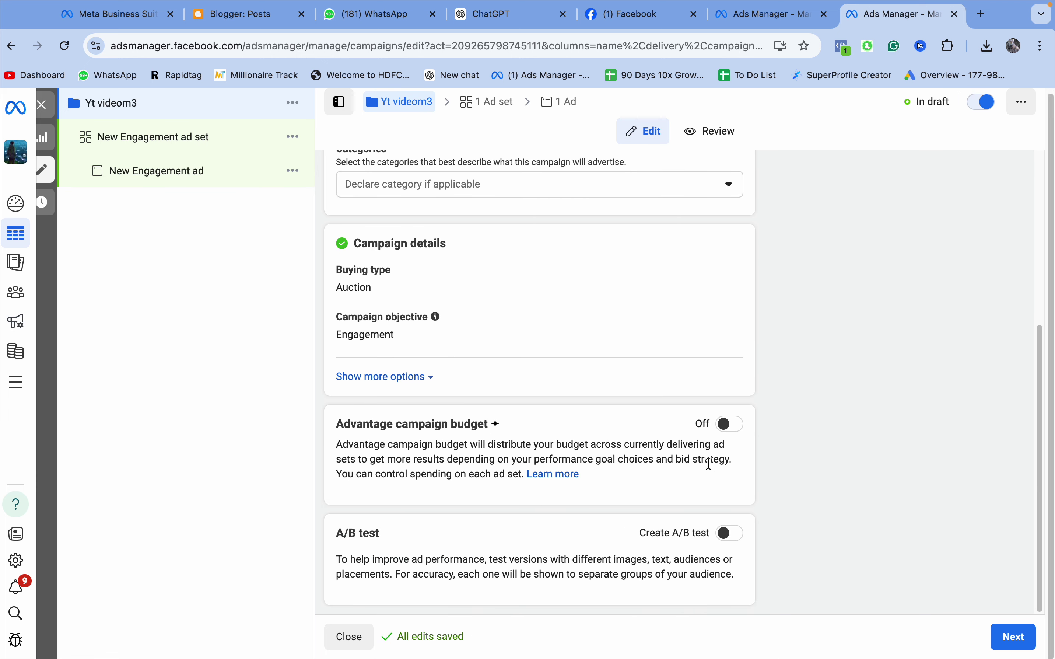
{"action": "left_click", "coordinate": [732, 424]}
{"action": "scroll", "coordinate": [593, 437], "scroll_direction": "down", "scroll_amount": 2}
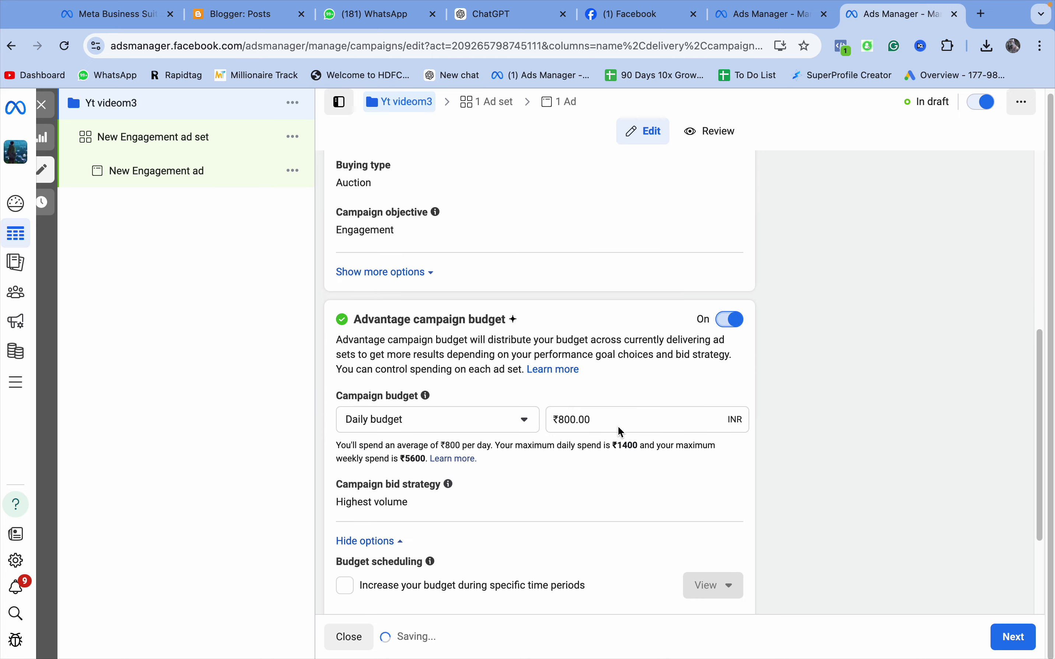
{"action": "left_click_drag", "start_coordinate": [619, 421], "coordinate": [562, 414]}
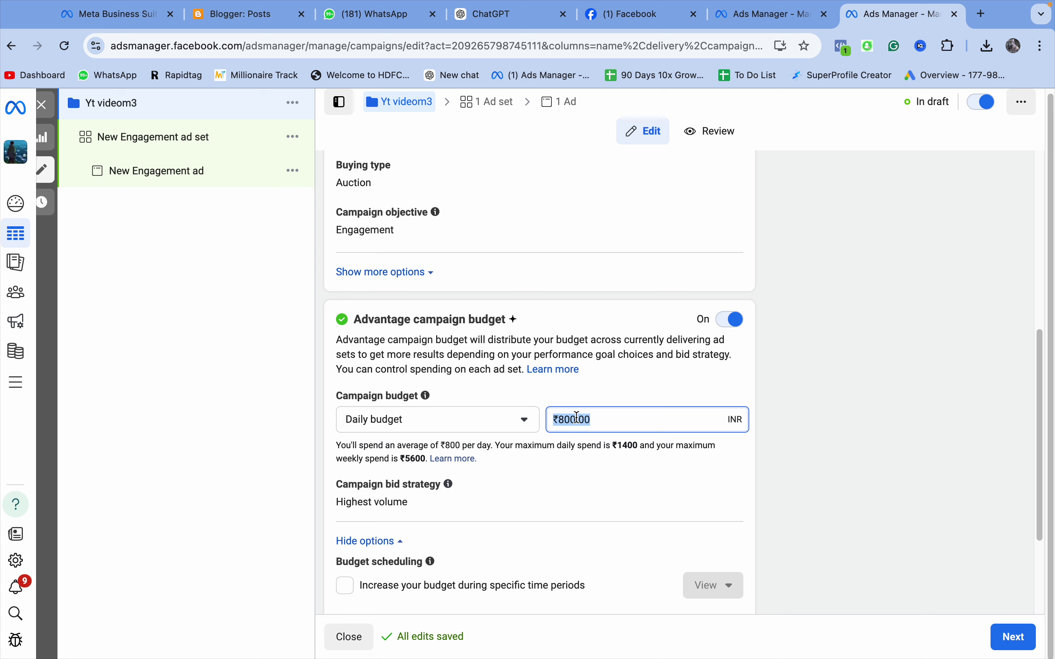
{"action": "type", "text": "260"}
{"action": "left_click", "coordinate": [947, 443]}
{"action": "scroll", "coordinate": [943, 638], "scroll_direction": "down", "scroll_amount": 4}
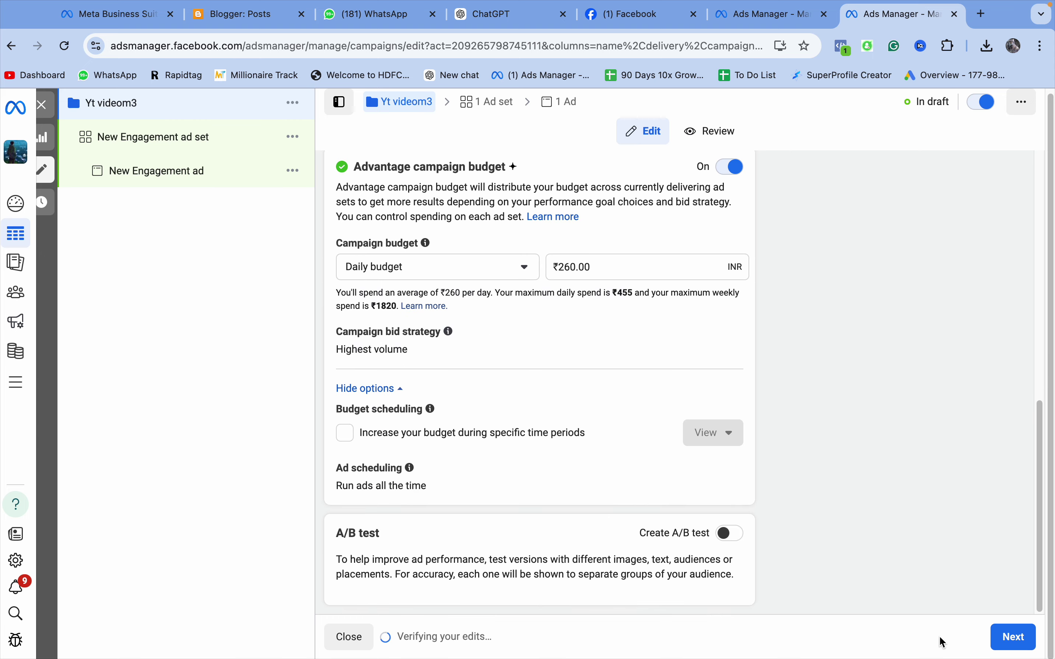
{"action": "left_click", "coordinate": [1017, 637]}
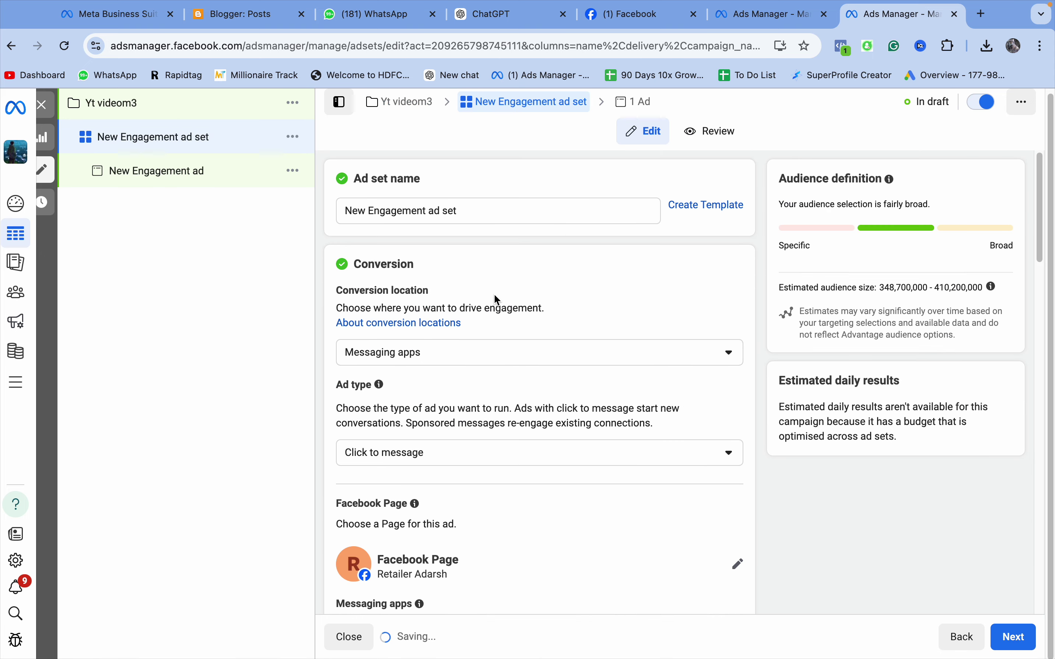
Step: Review the ad set's conversion location, ad type, messaging apps, budget and schedule, and audience controls
{"action": "scroll", "coordinate": [490, 293], "scroll_direction": "down", "scroll_amount": 8}
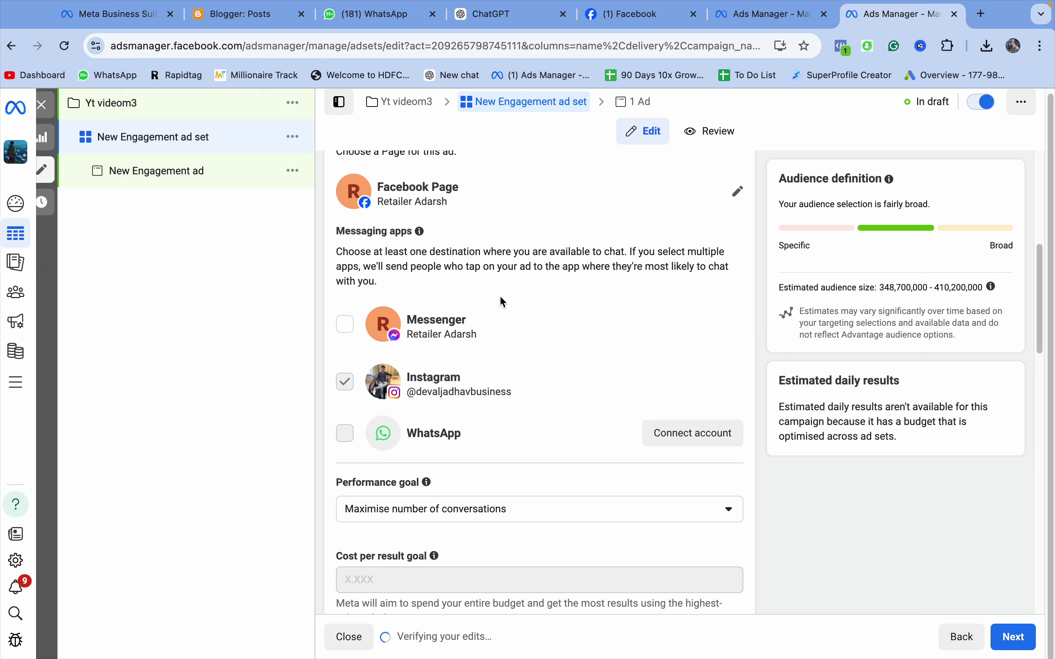
{"action": "scroll", "coordinate": [450, 277], "scroll_direction": "down", "scroll_amount": 2}
{"action": "scroll", "coordinate": [434, 291], "scroll_direction": "up", "scroll_amount": 3}
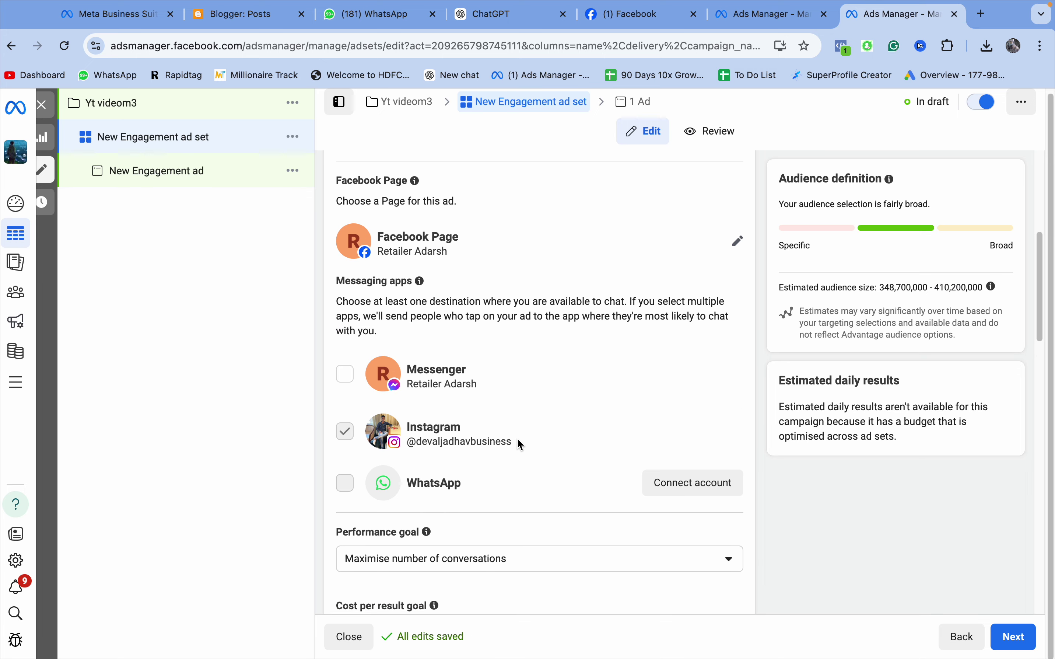
{"action": "scroll", "coordinate": [497, 384], "scroll_direction": "down", "scroll_amount": 1}
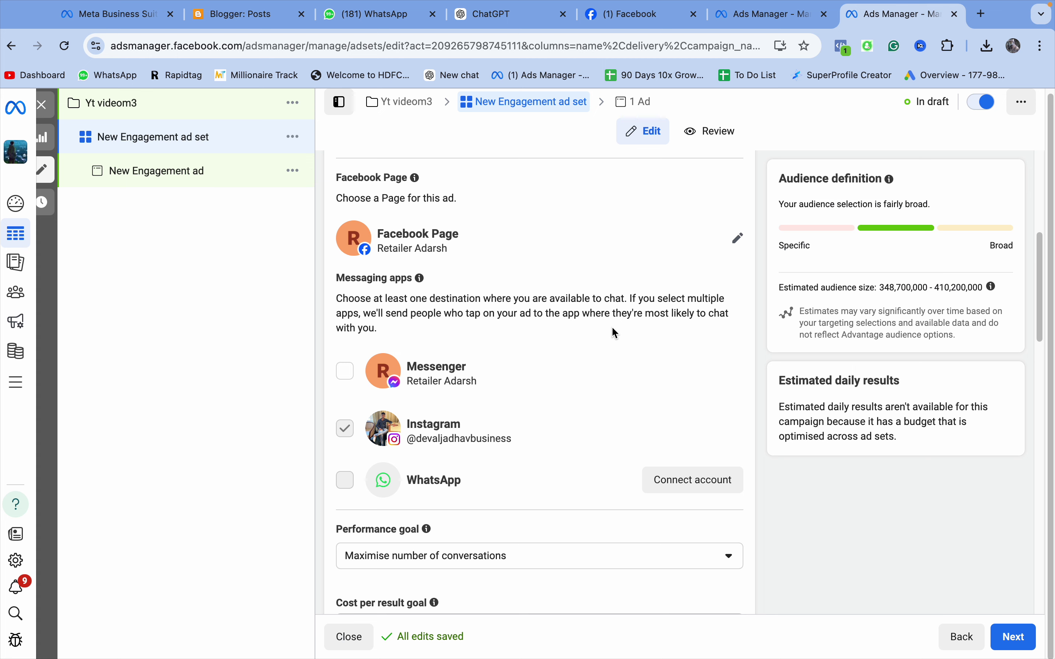
{"action": "scroll", "coordinate": [525, 361], "scroll_direction": "up", "scroll_amount": 1}
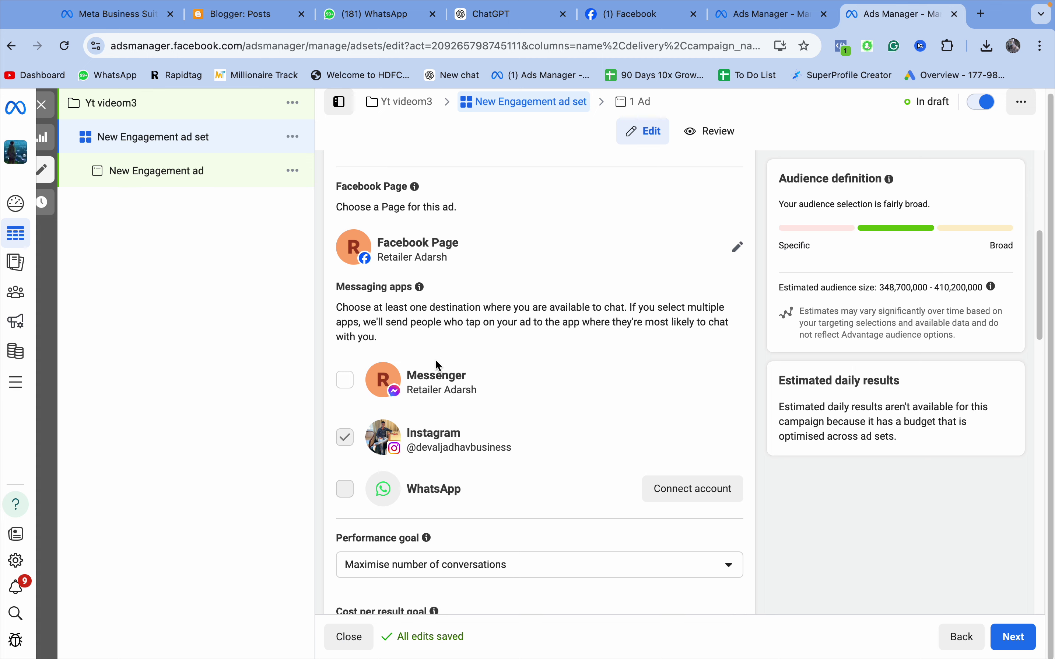
{"action": "scroll", "coordinate": [507, 402], "scroll_direction": "up", "scroll_amount": 6}
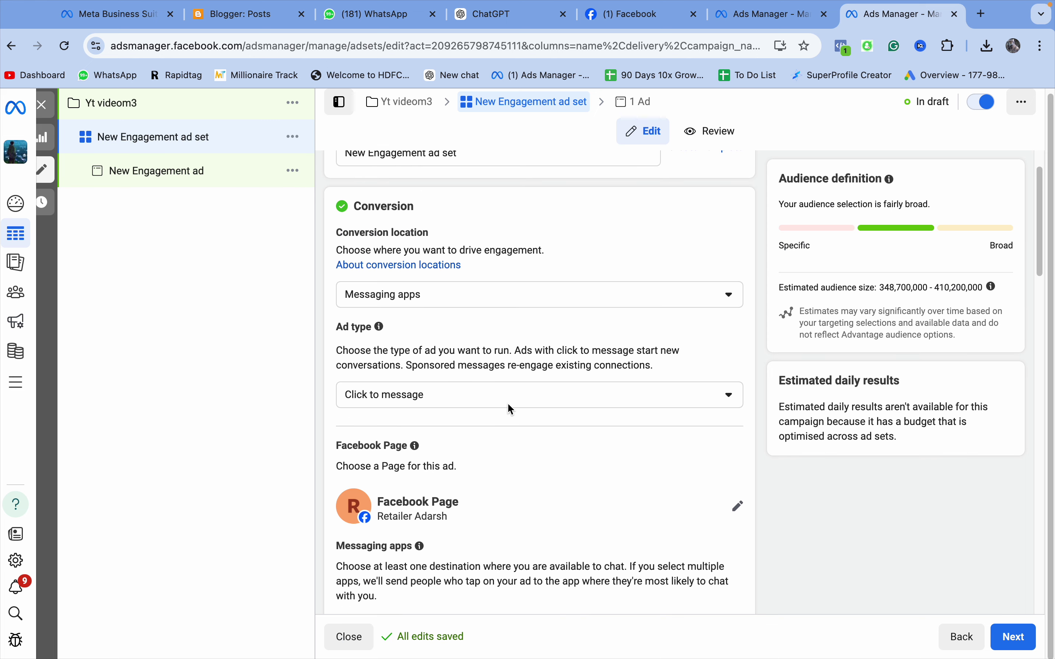
{"action": "scroll", "coordinate": [507, 405], "scroll_direction": "down", "scroll_amount": 6}
{"action": "scroll", "coordinate": [505, 399], "scroll_direction": "down", "scroll_amount": 10}
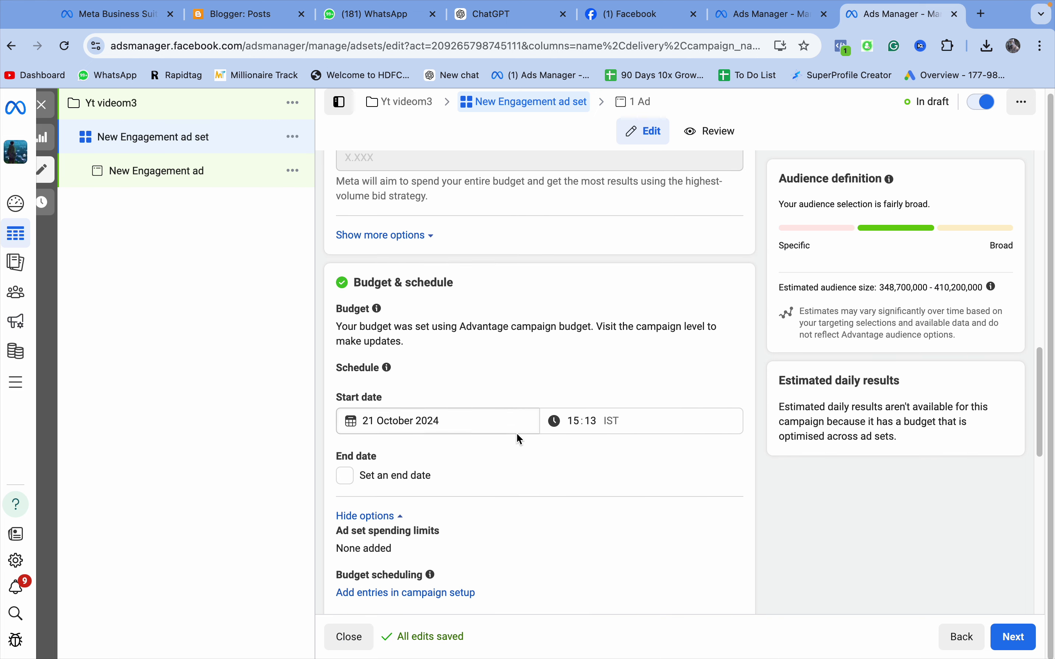
{"action": "scroll", "coordinate": [478, 387], "scroll_direction": "down", "scroll_amount": 2}
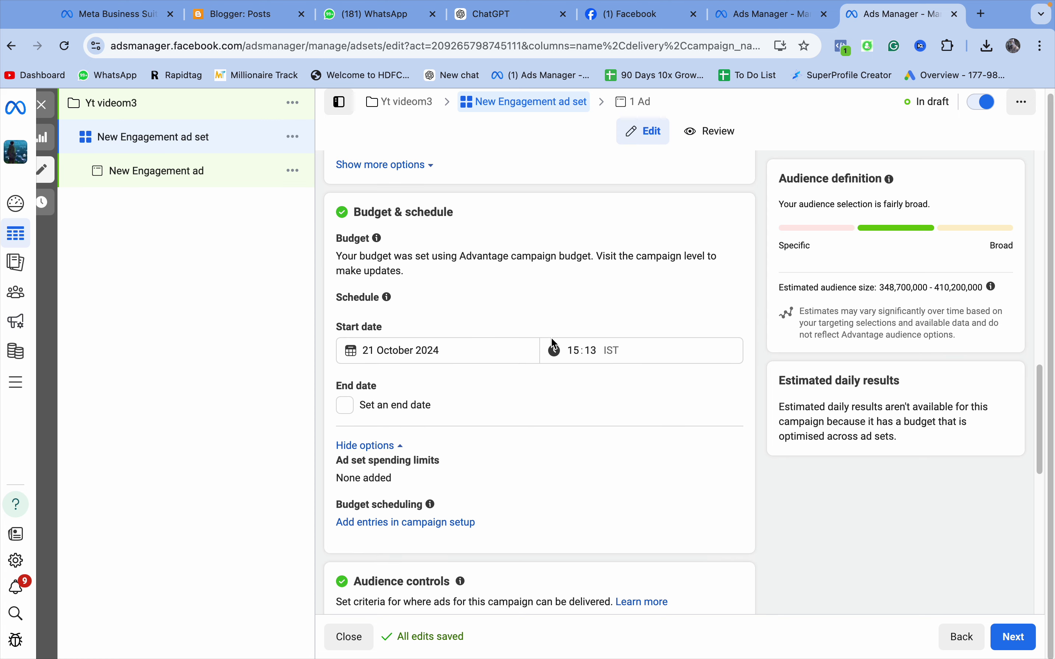
{"action": "scroll", "coordinate": [559, 373], "scroll_direction": "down", "scroll_amount": 1}
{"action": "scroll", "coordinate": [559, 373], "scroll_direction": "down", "scroll_amount": 3}
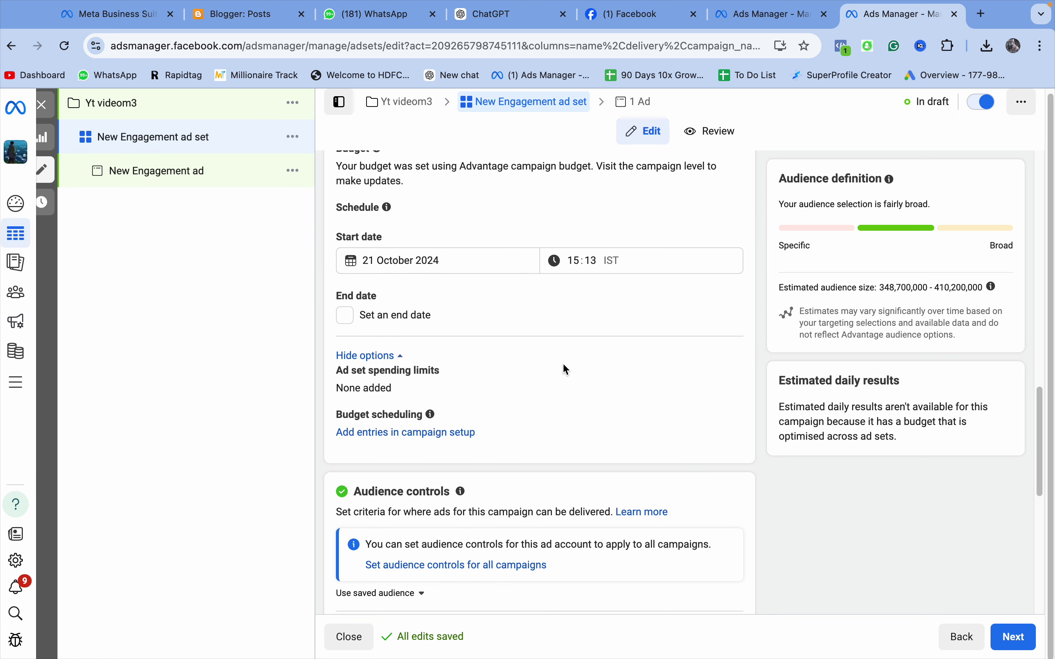
{"action": "scroll", "coordinate": [553, 375], "scroll_direction": "down", "scroll_amount": 7}
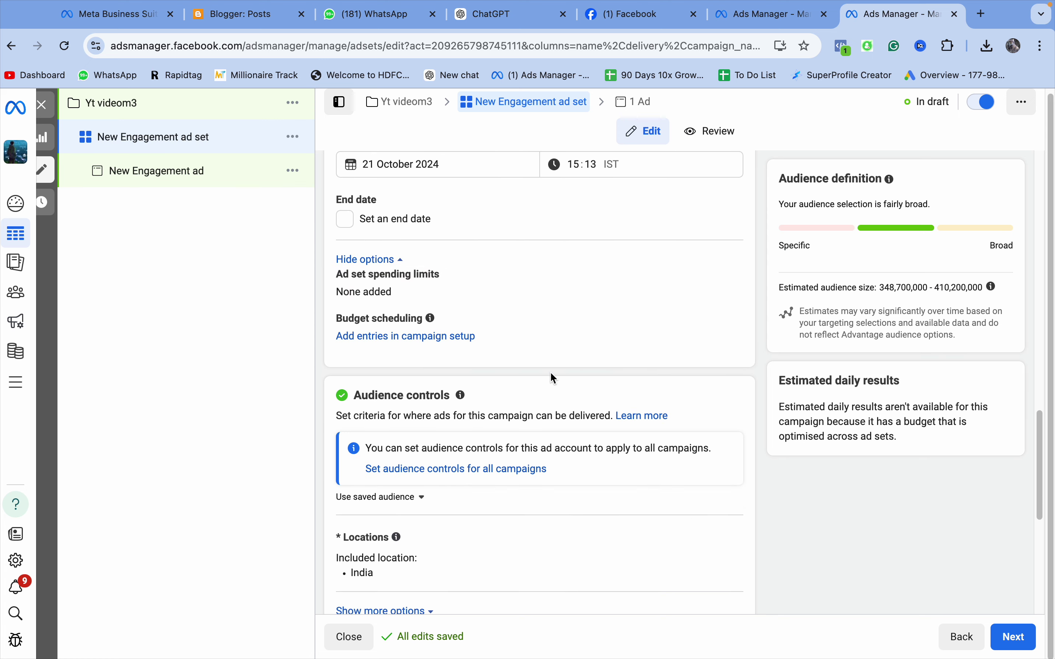
Step: Replace the ad set's India-wide location targeting with Maharashtra, India
{"action": "left_click", "coordinate": [707, 307]}
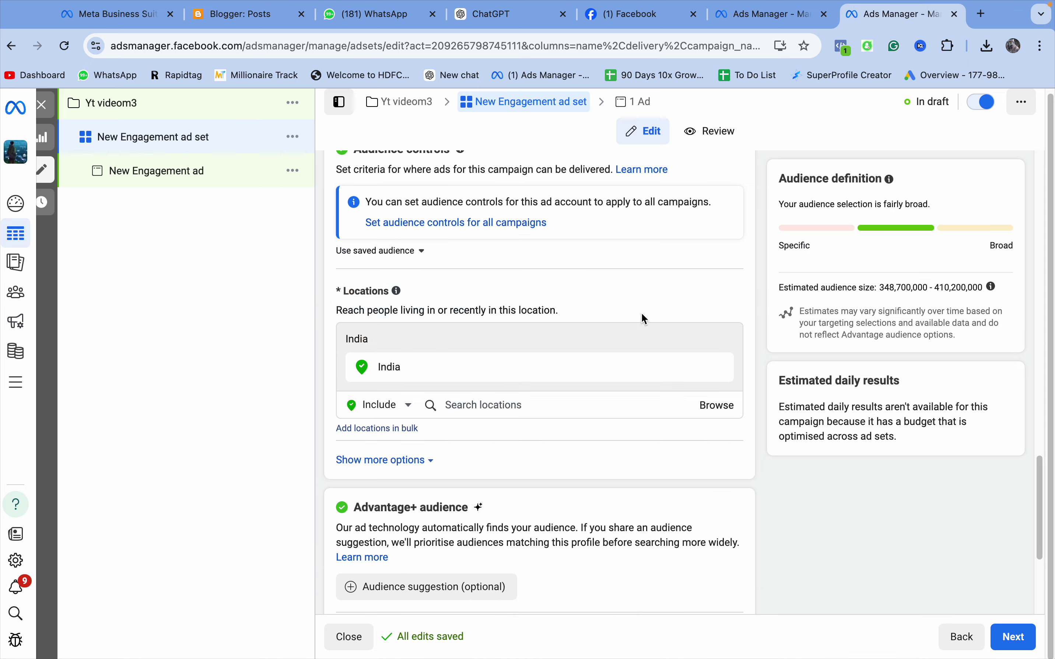
{"action": "left_click", "coordinate": [535, 406]}
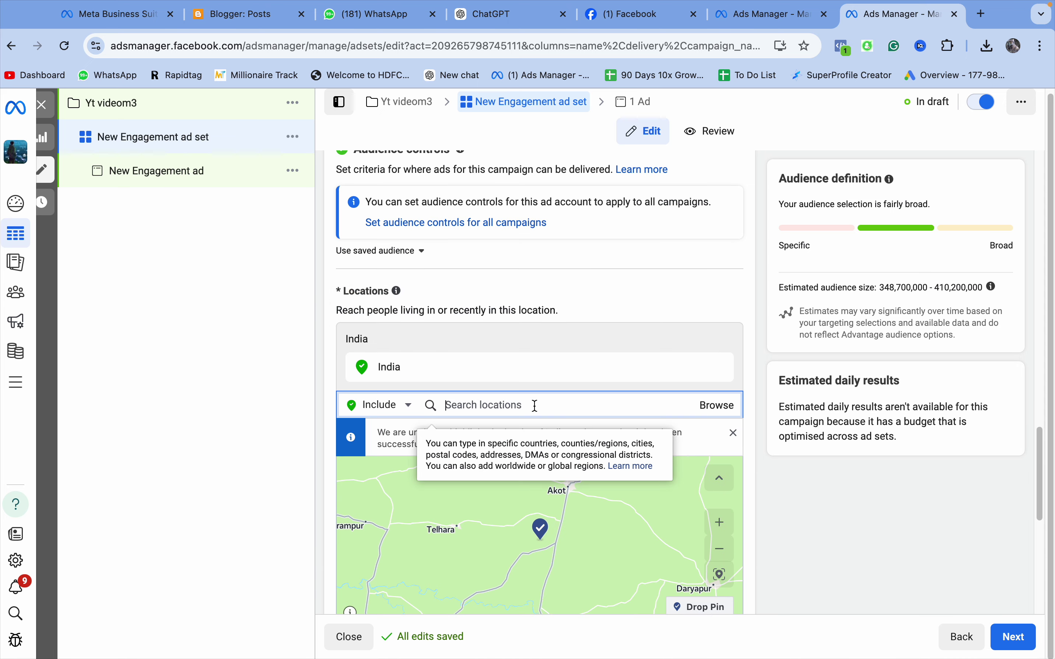
{"action": "type", "text": "maha"}
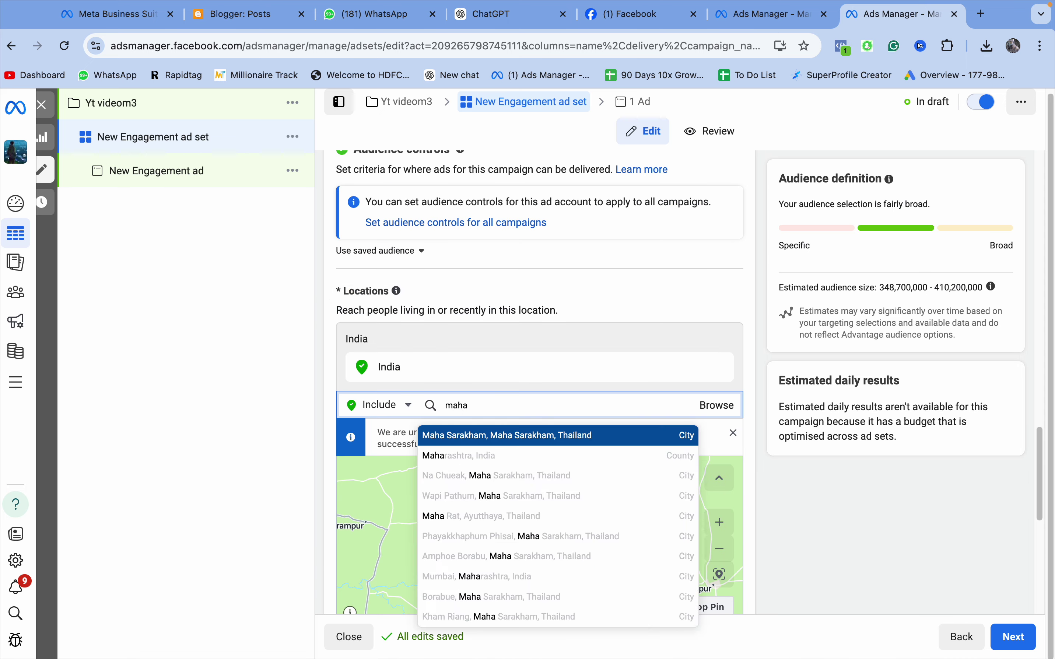
{"action": "left_click", "coordinate": [532, 465]}
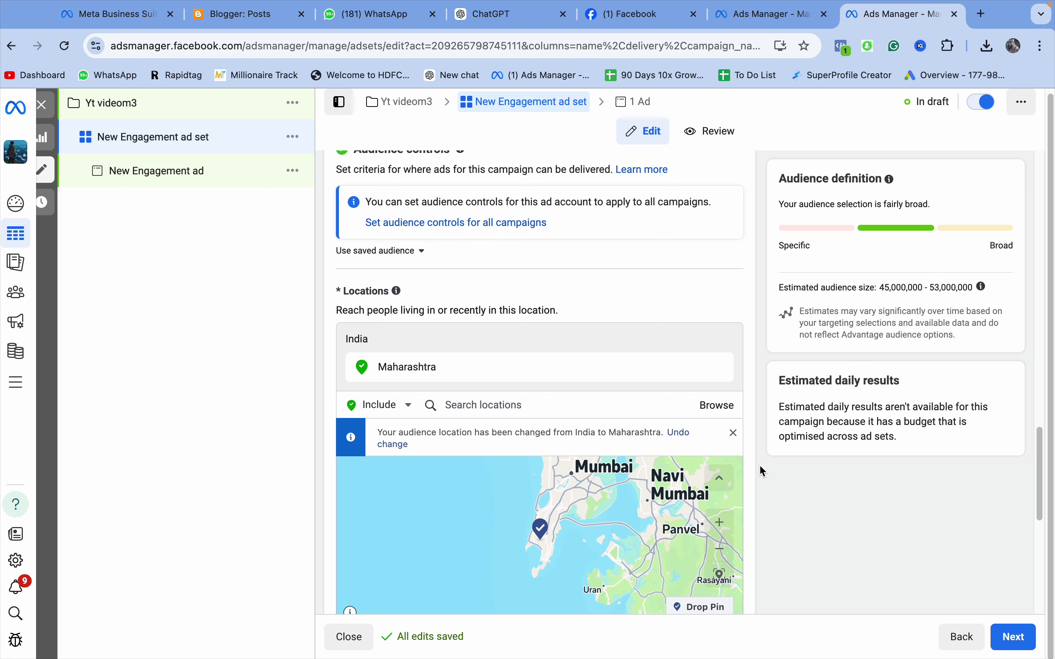
Step: Switch the ad set from Advantage+ audience to the original audience options
{"action": "scroll", "coordinate": [806, 469], "scroll_direction": "down", "scroll_amount": 8}
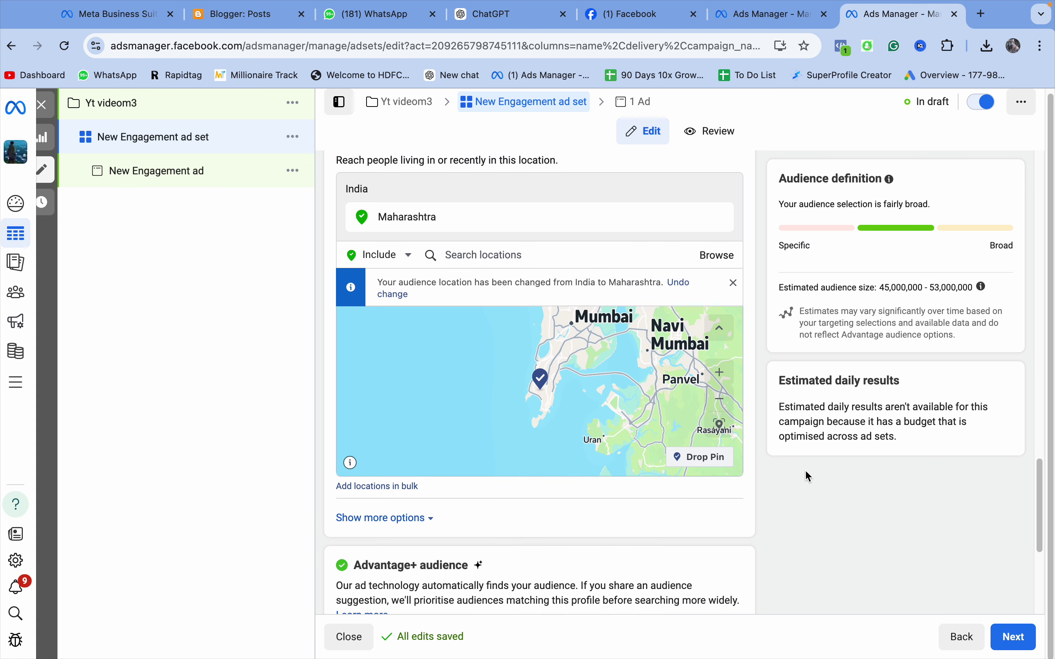
{"action": "scroll", "coordinate": [588, 442], "scroll_direction": "down", "scroll_amount": 3}
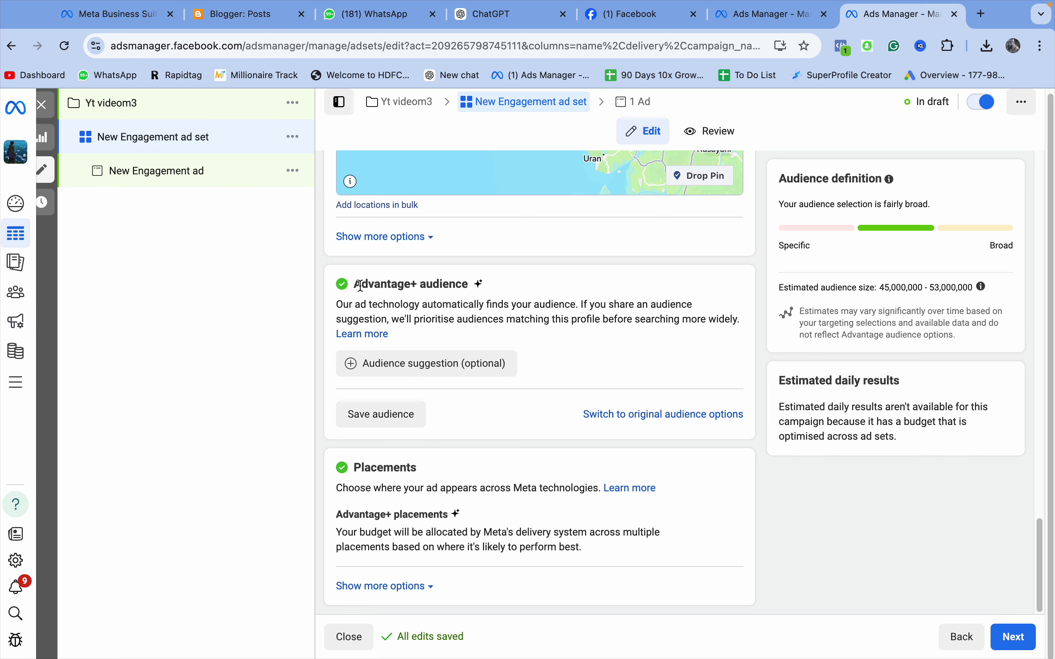
{"action": "left_click", "coordinate": [666, 420]}
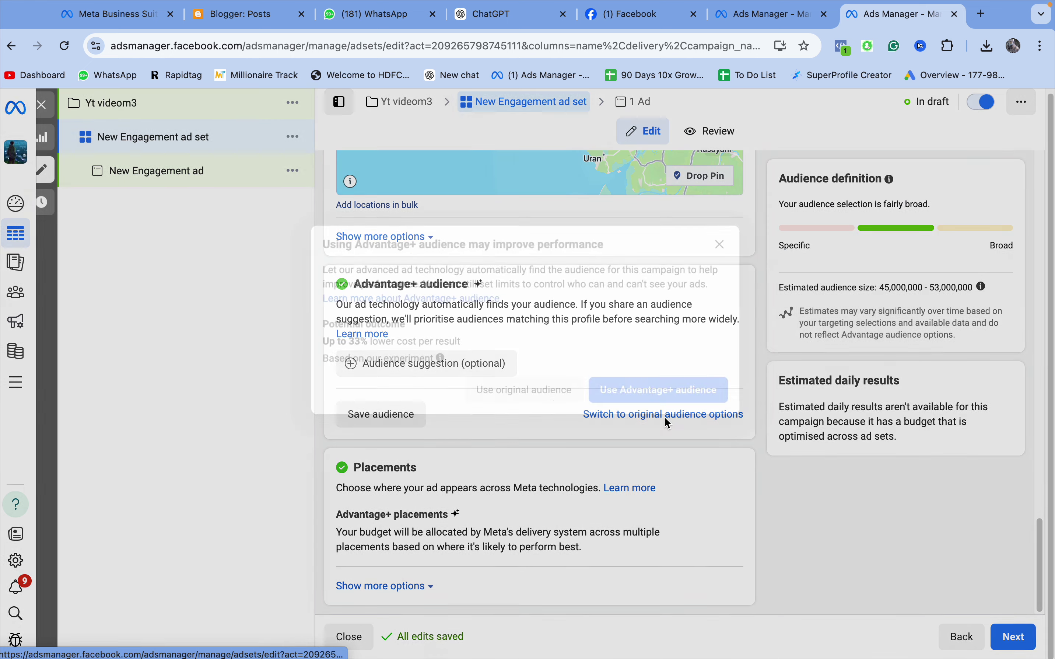
{"action": "left_click", "coordinate": [547, 396]}
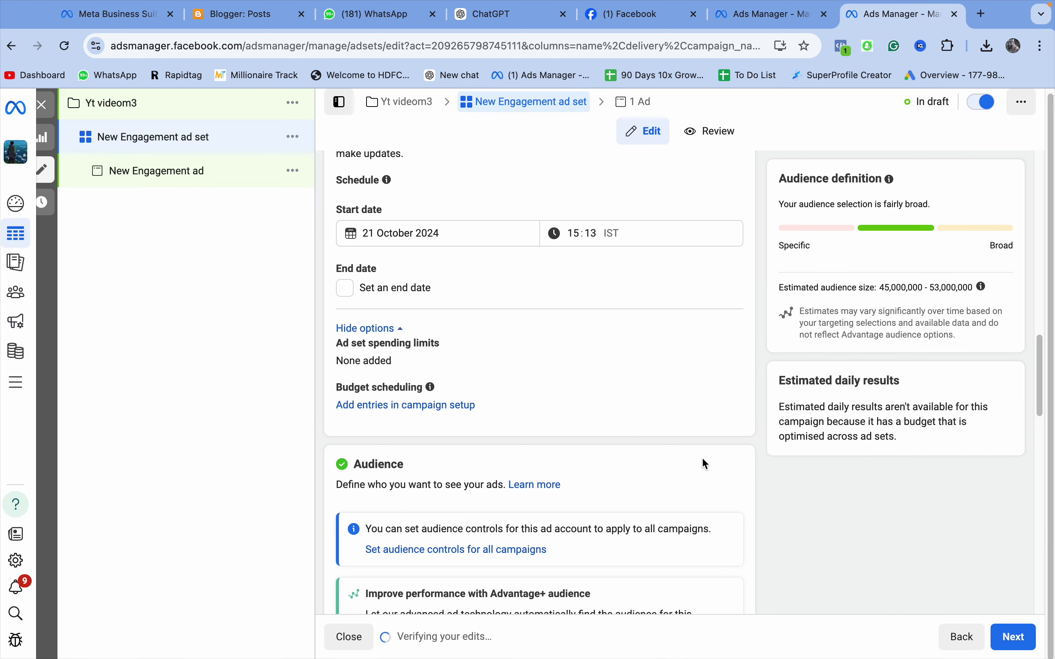
Step: Set the audience's age range to 19–28
{"action": "scroll", "coordinate": [701, 458], "scroll_direction": "down", "scroll_amount": 7}
{"action": "scroll", "coordinate": [585, 464], "scroll_direction": "down", "scroll_amount": 9}
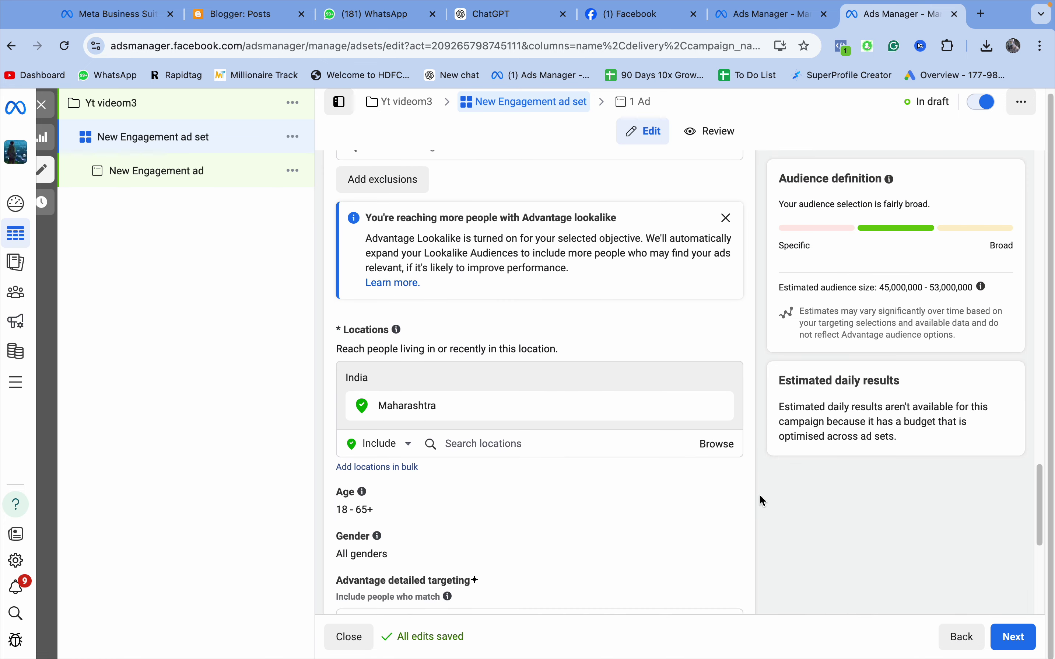
{"action": "left_click", "coordinate": [723, 495]}
{"action": "left_click", "coordinate": [373, 520]}
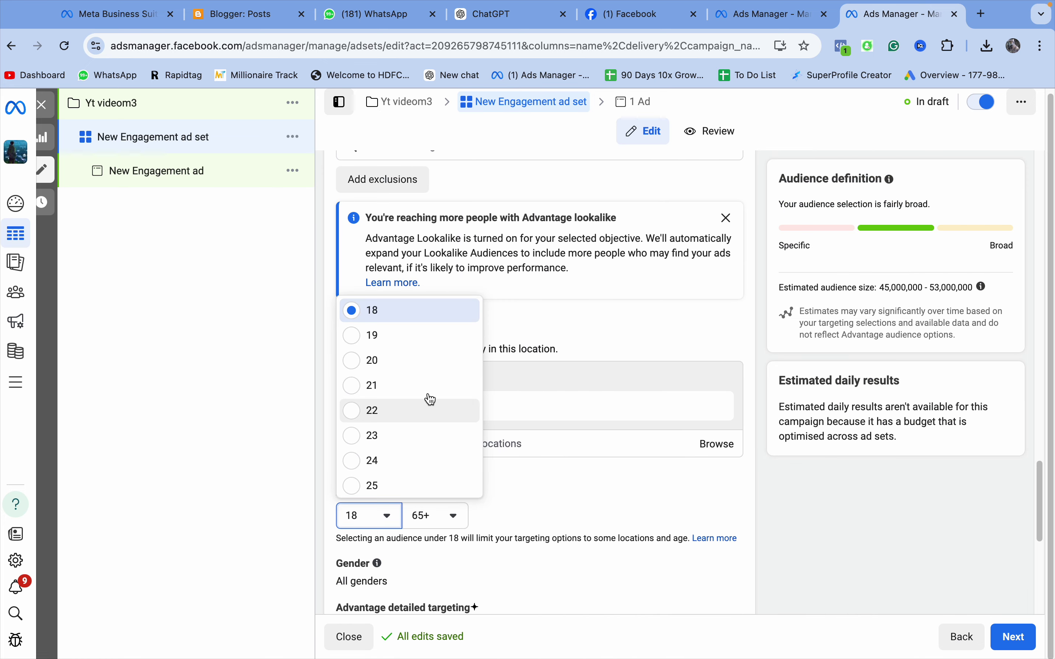
{"action": "left_click", "coordinate": [433, 340]}
{"action": "left_click", "coordinate": [430, 516]}
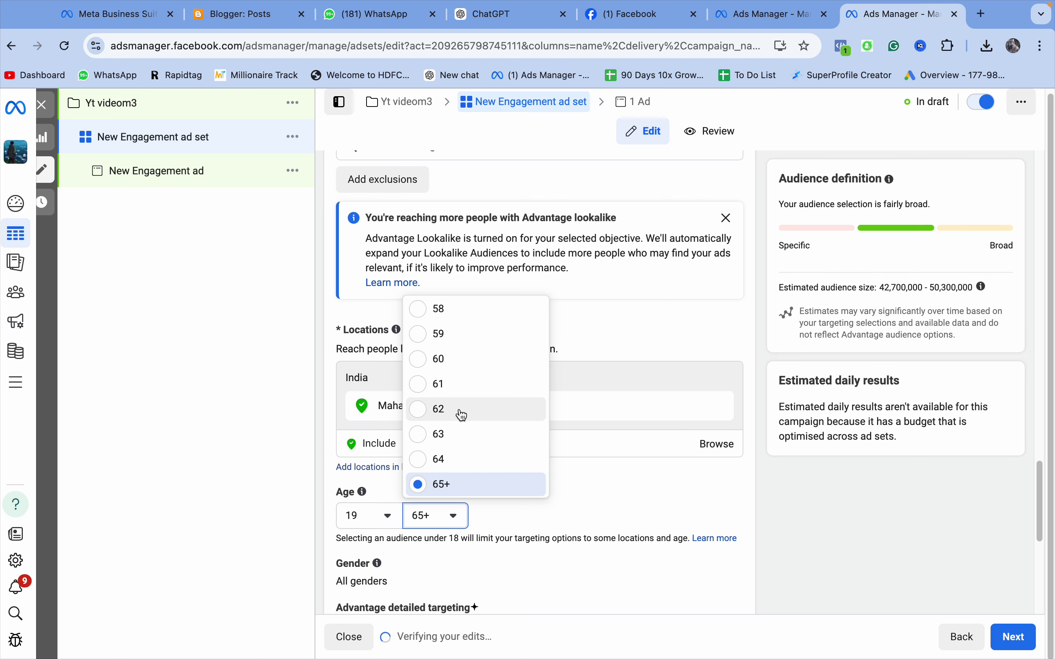
{"action": "scroll", "coordinate": [444, 399], "scroll_direction": "up", "scroll_amount": 1}
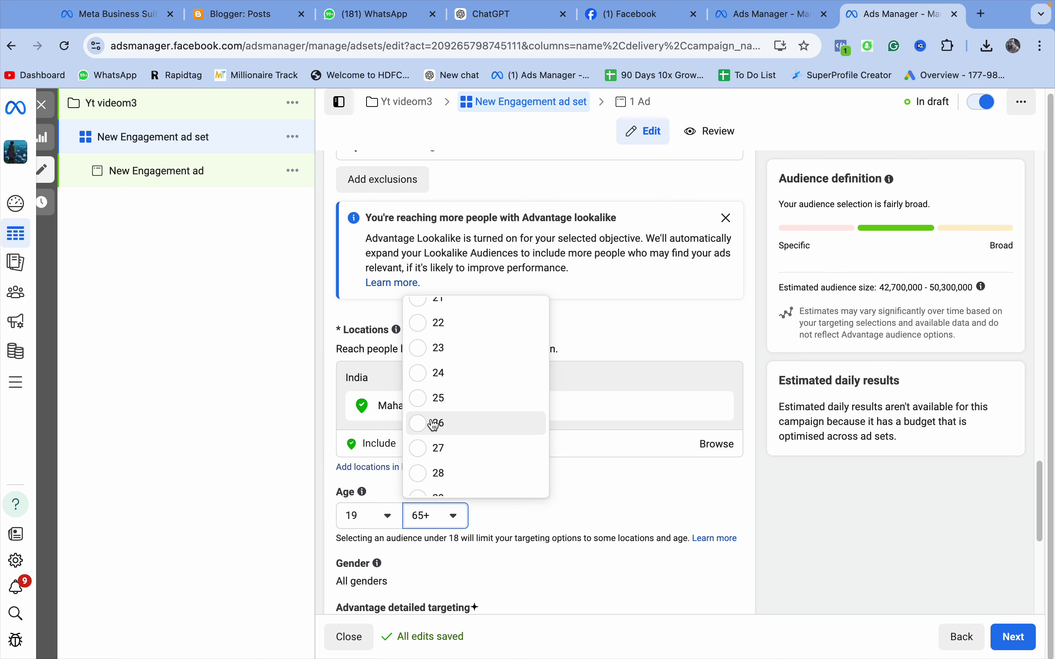
{"action": "left_click", "coordinate": [436, 473]}
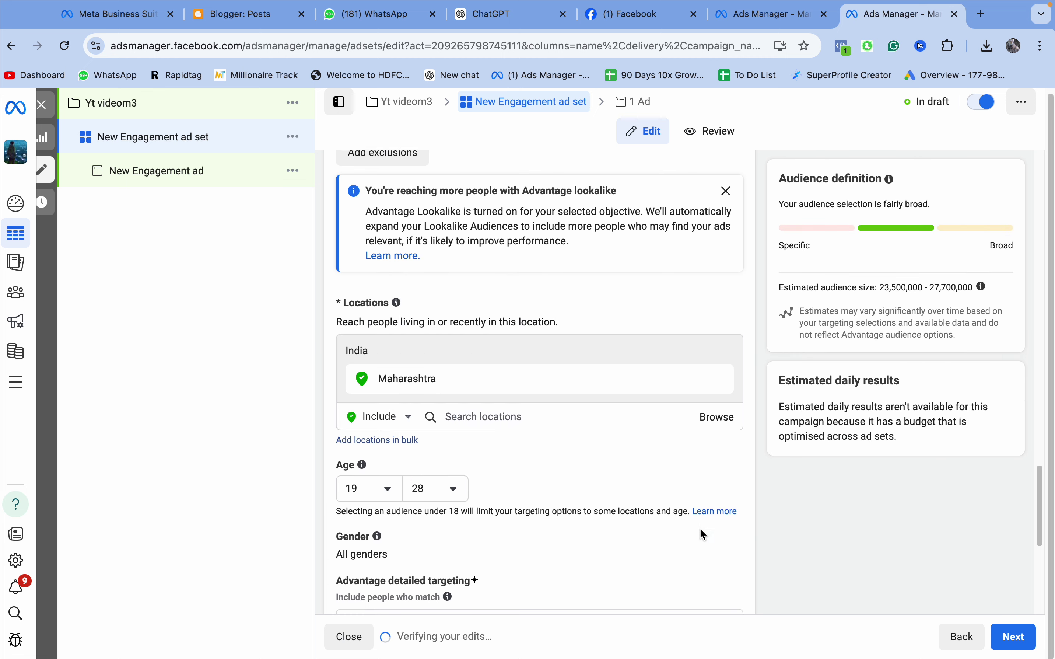
Step: Change the ad set's placements from Advantage+ to Manual placements
{"action": "scroll", "coordinate": [795, 523], "scroll_direction": "down", "scroll_amount": 8}
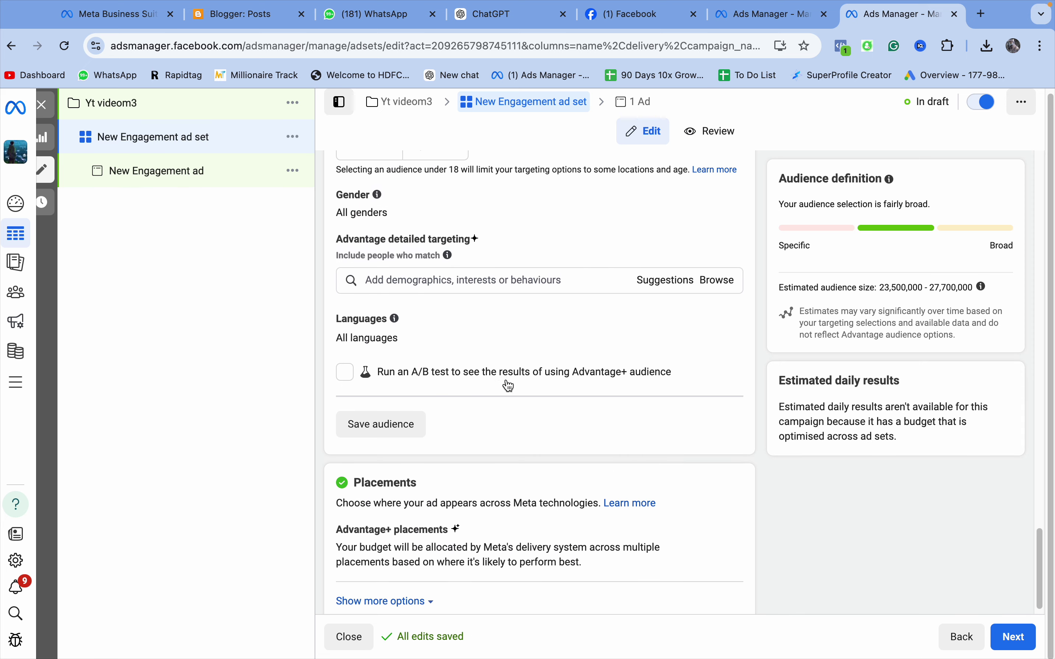
{"action": "scroll", "coordinate": [539, 394], "scroll_direction": "down", "scroll_amount": 1}
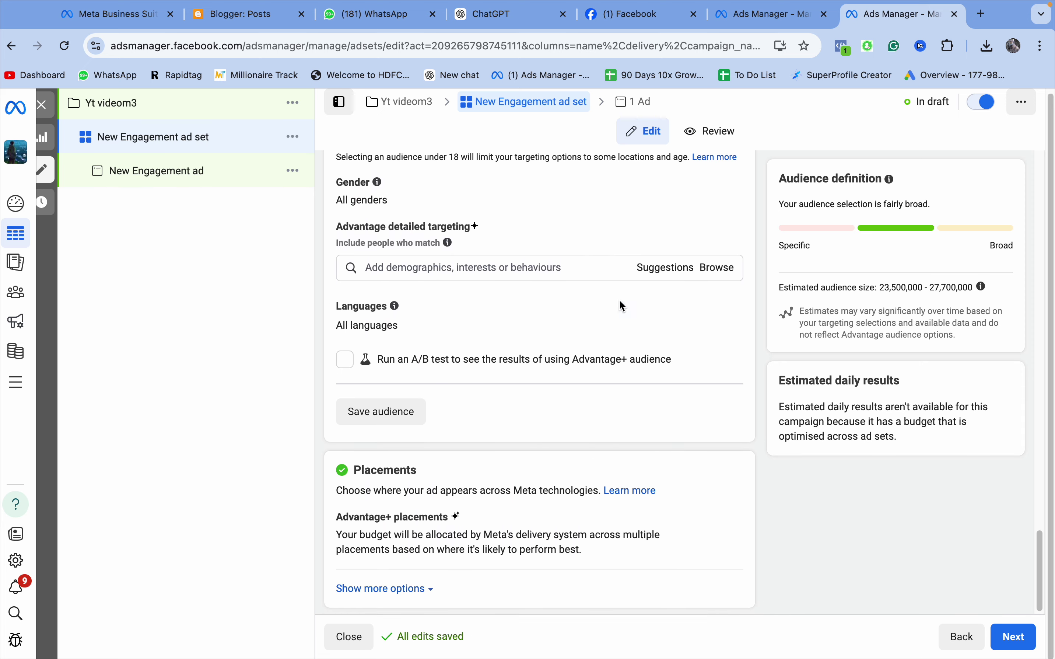
{"action": "left_click", "coordinate": [710, 514]}
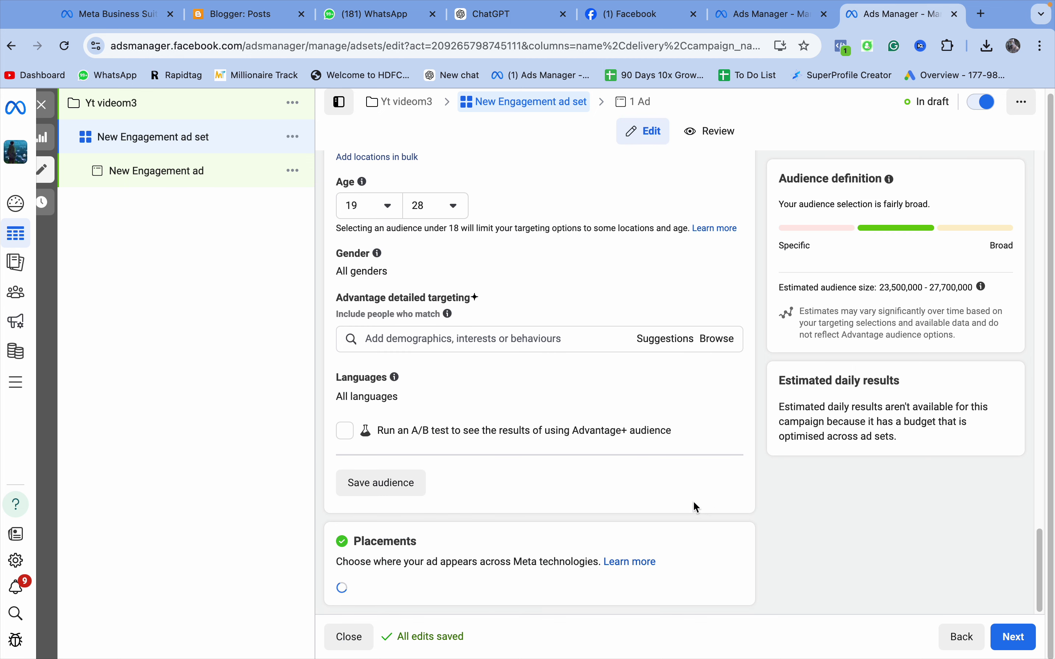
{"action": "scroll", "coordinate": [431, 479], "scroll_direction": "down", "scroll_amount": 1}
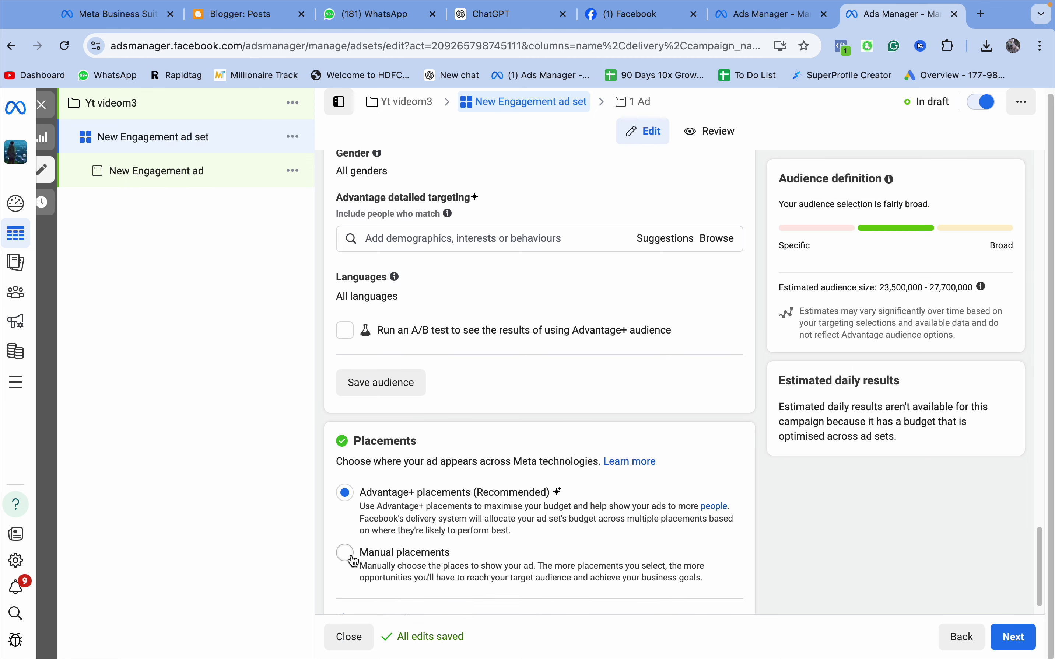
{"action": "scroll", "coordinate": [458, 536], "scroll_direction": "down", "scroll_amount": 1}
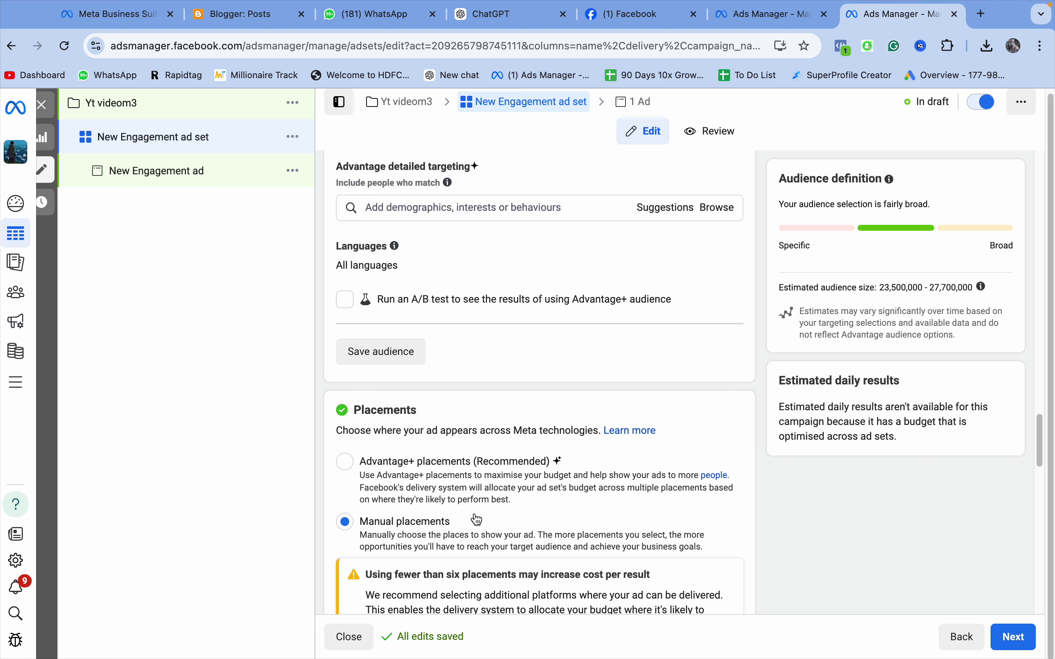
Step: Exclude Instagram profile feed and Instagram Explore from the feed placements, and proceed to the ad's settings
{"action": "scroll", "coordinate": [540, 484], "scroll_direction": "down", "scroll_amount": 4}
{"action": "scroll", "coordinate": [544, 495], "scroll_direction": "down", "scroll_amount": 10}
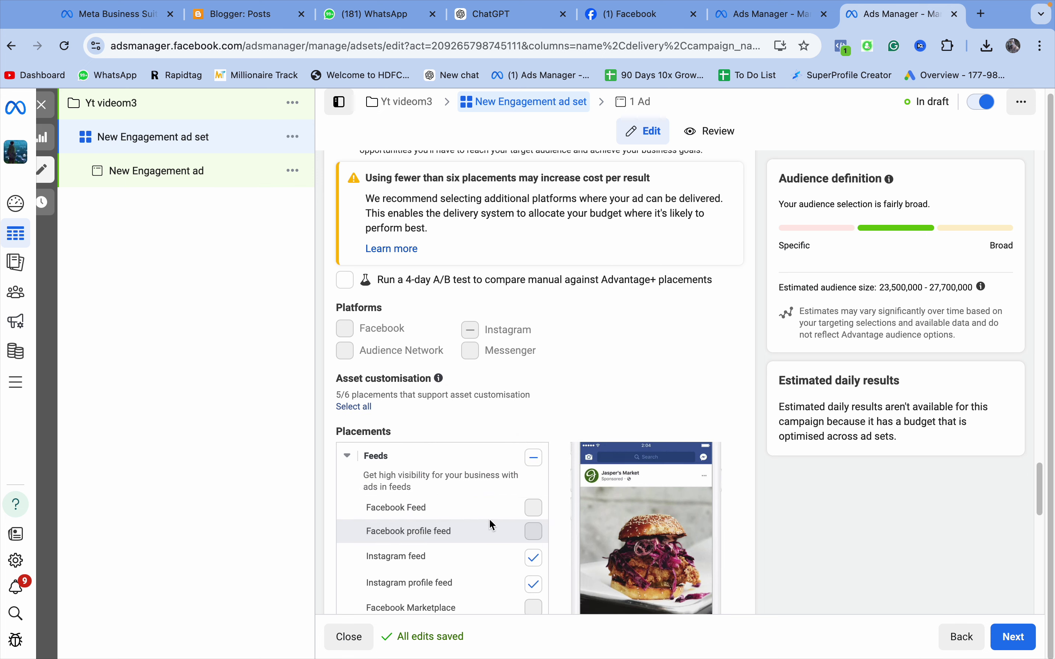
{"action": "scroll", "coordinate": [522, 543], "scroll_direction": "down", "scroll_amount": 4}
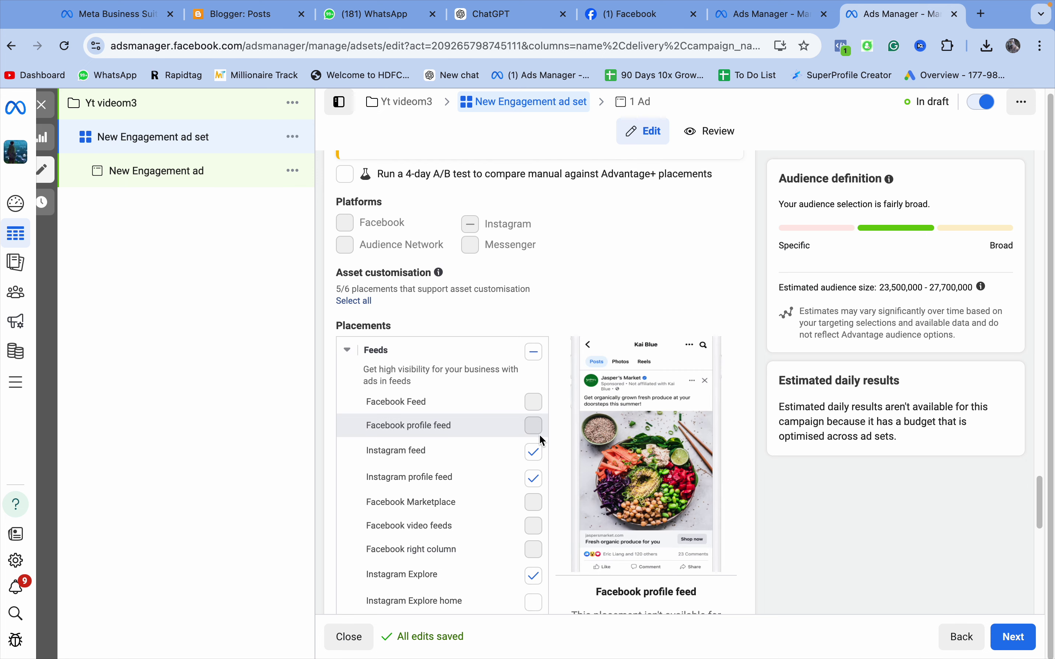
{"action": "left_click", "coordinate": [535, 480]}
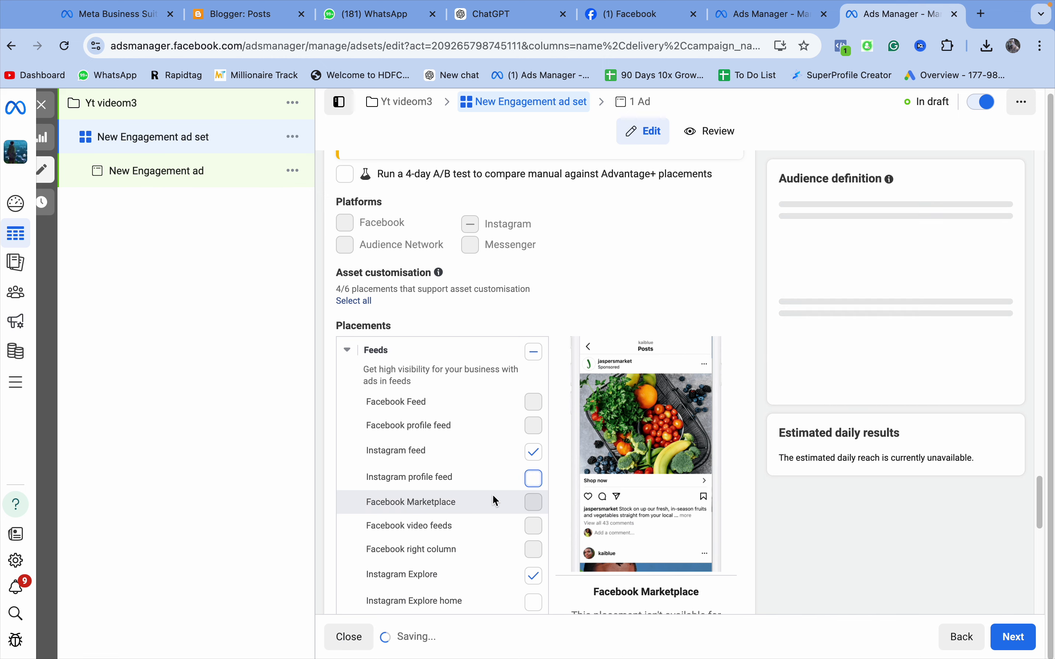
{"action": "scroll", "coordinate": [781, 494], "scroll_direction": "down", "scroll_amount": 3}
{"action": "scroll", "coordinate": [780, 489], "scroll_direction": "down", "scroll_amount": 1}
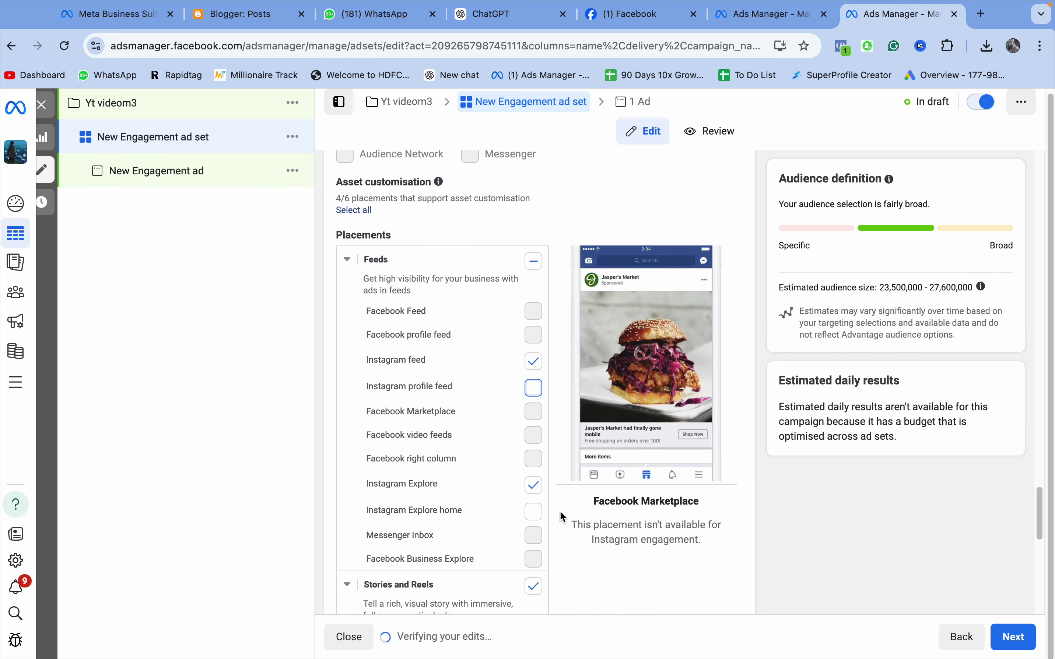
{"action": "left_click", "coordinate": [536, 488]}
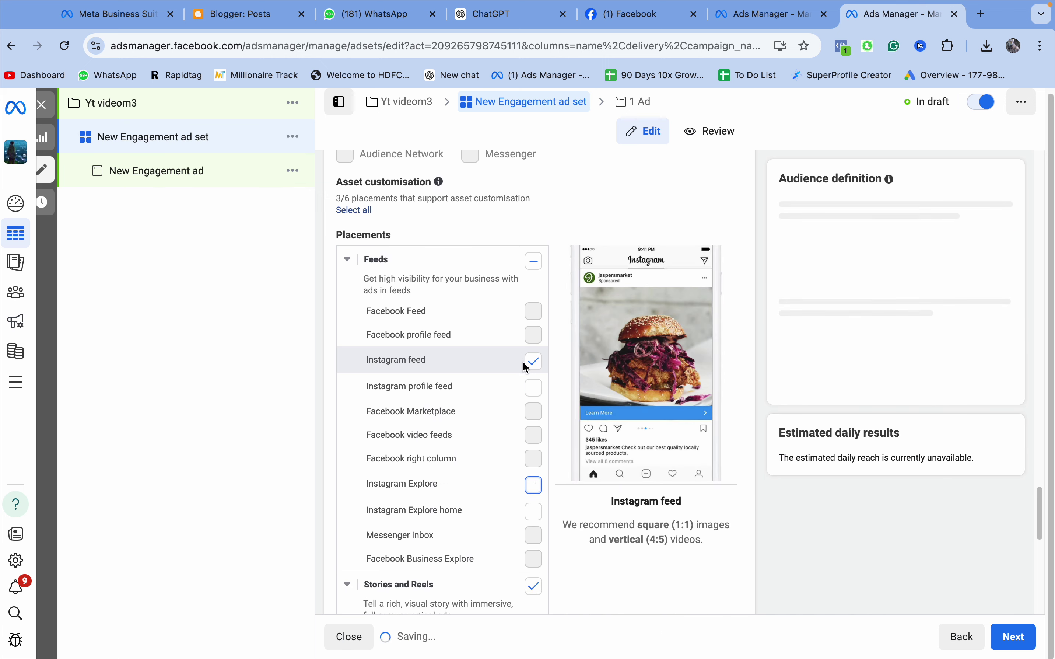
{"action": "scroll", "coordinate": [590, 449], "scroll_direction": "down", "scroll_amount": 10}
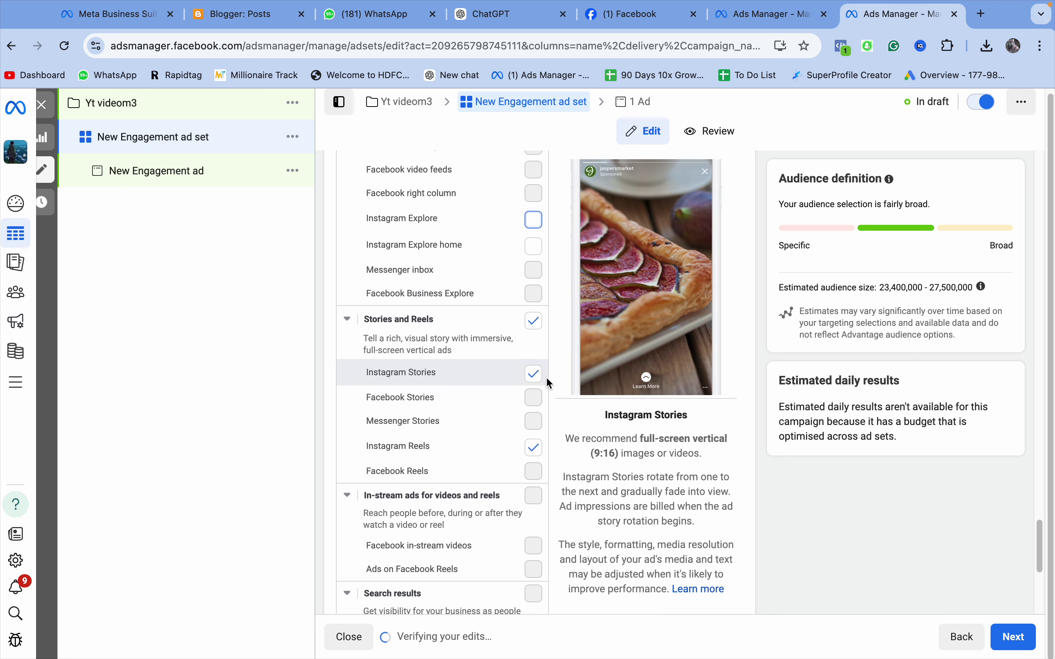
{"action": "scroll", "coordinate": [502, 505], "scroll_direction": "down", "scroll_amount": 8}
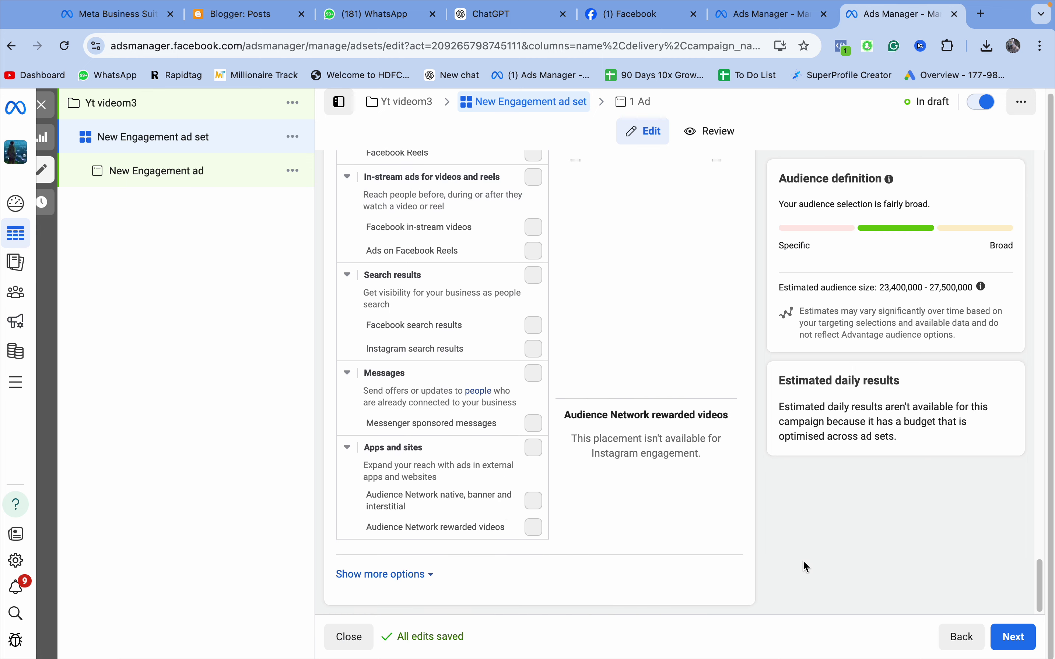
{"action": "left_click", "coordinate": [1015, 634]}
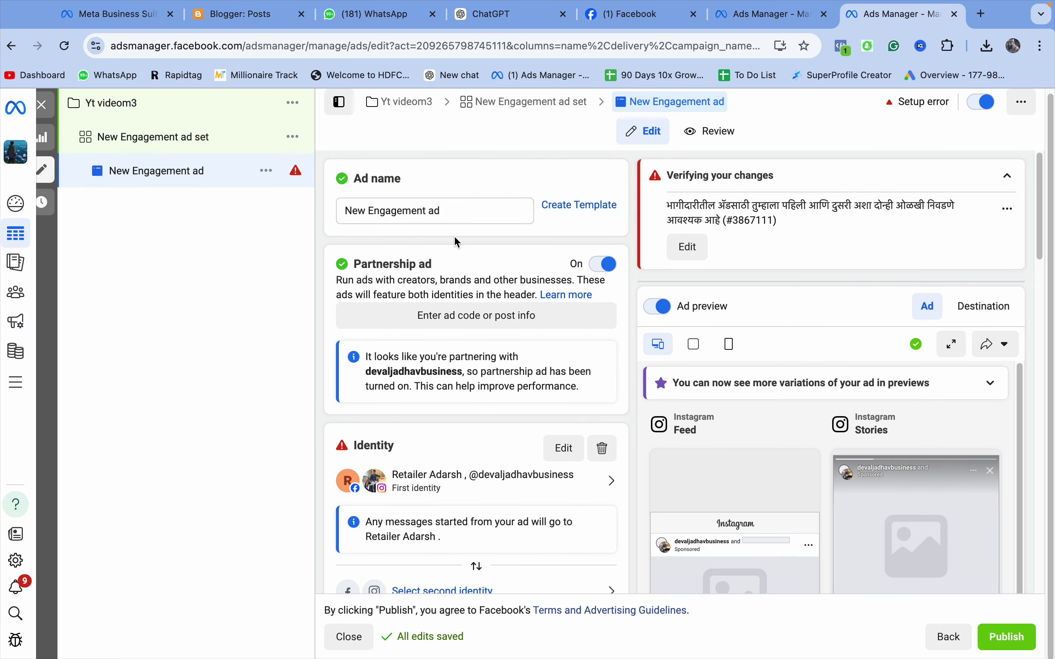
Step: Turn off Partnership ad and Multi-advertiser ads for the new engagement ad
{"action": "scroll", "coordinate": [458, 241], "scroll_direction": "down", "scroll_amount": 2}
{"action": "left_click", "coordinate": [608, 183]}
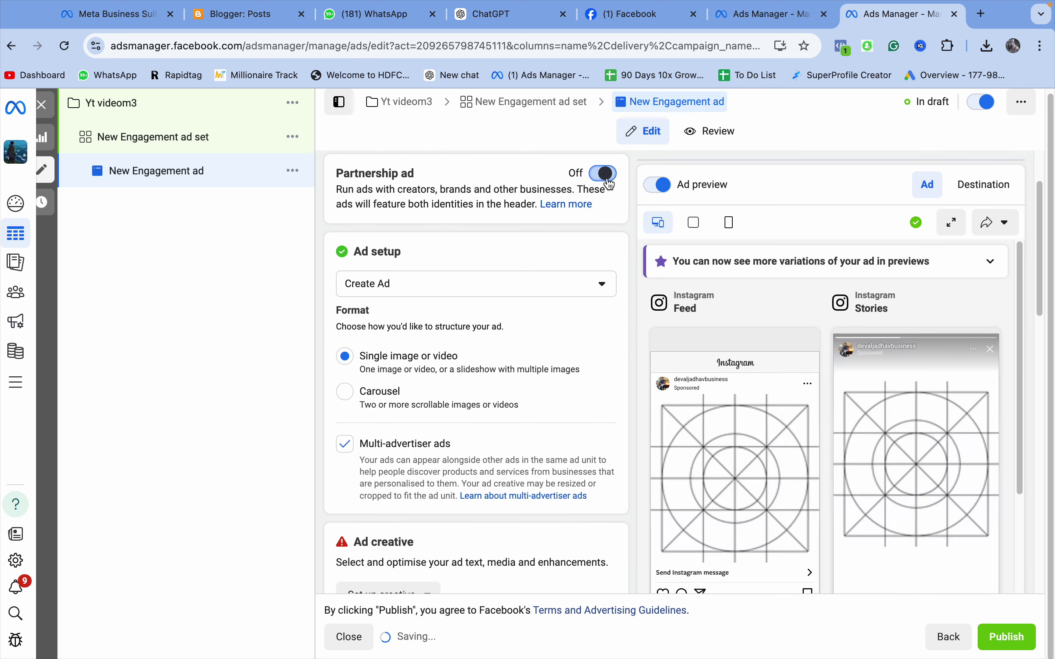
{"action": "scroll", "coordinate": [436, 348], "scroll_direction": "down", "scroll_amount": 5}
{"action": "scroll", "coordinate": [387, 434], "scroll_direction": "down", "scroll_amount": 3}
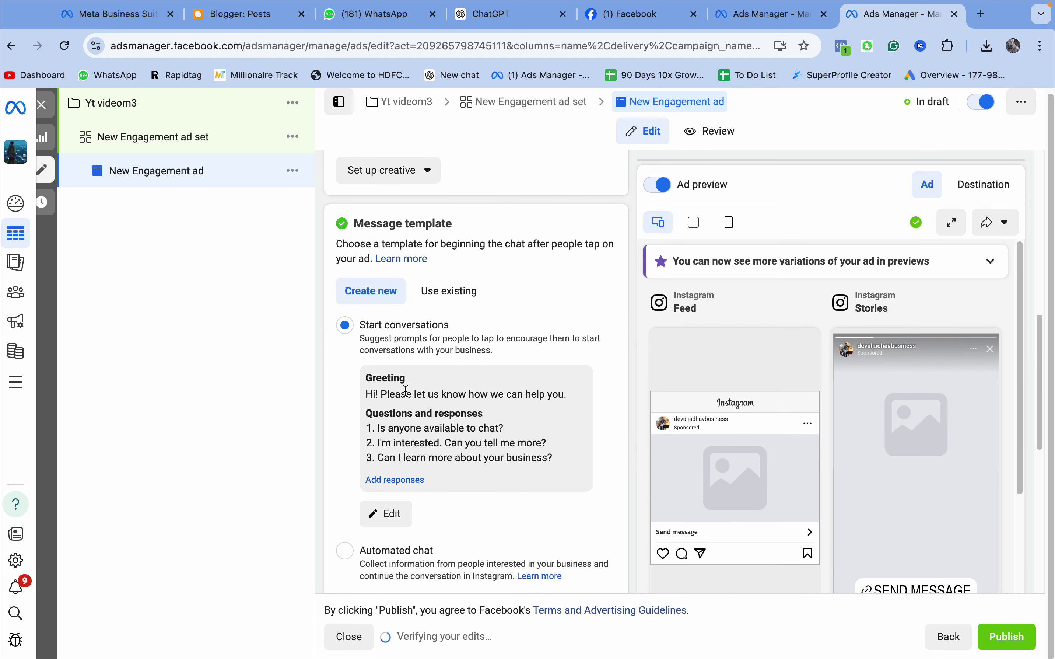
{"action": "scroll", "coordinate": [388, 435], "scroll_direction": "up", "scroll_amount": 6}
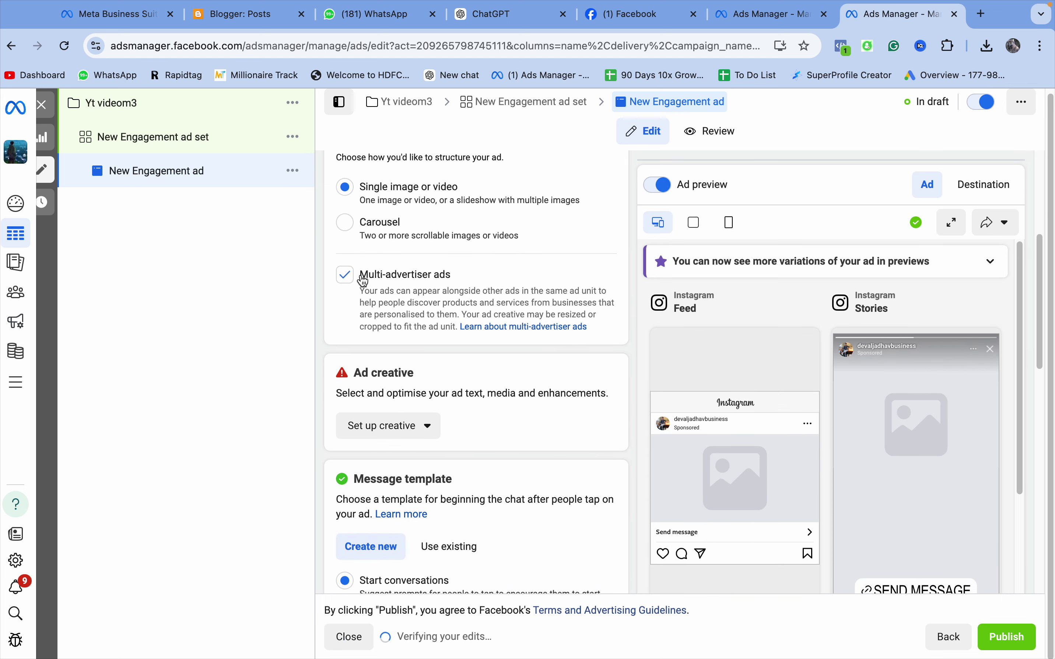
{"action": "left_click", "coordinate": [345, 274]}
{"action": "scroll", "coordinate": [454, 402], "scroll_direction": "down", "scroll_amount": 1}
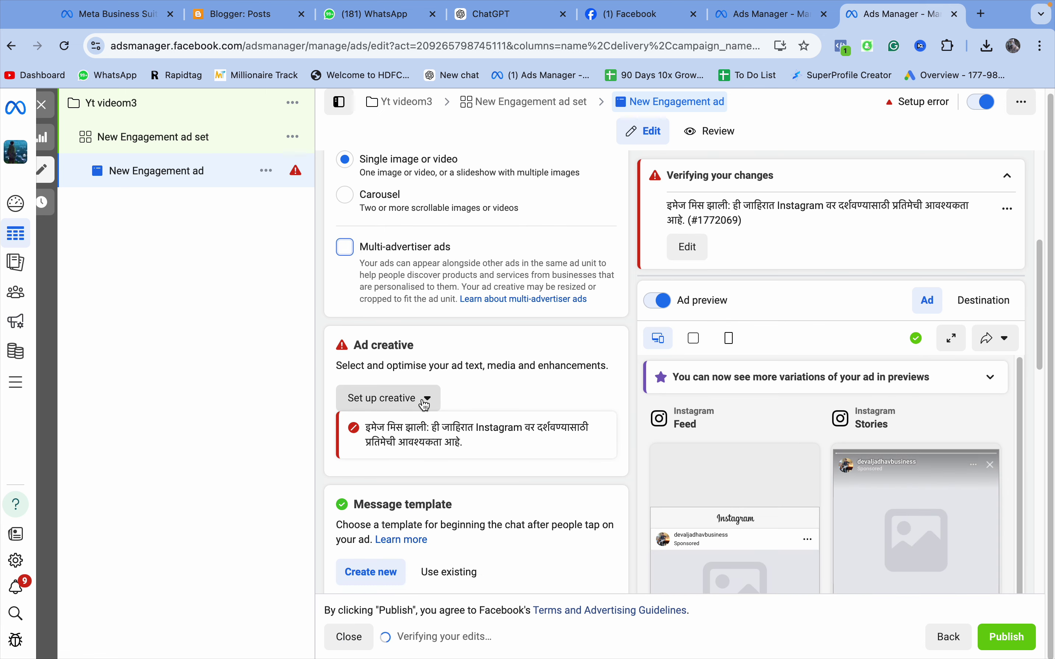
Step: Set up a video creative without primary text and select the account video Video-359 as its media
{"action": "left_click", "coordinate": [408, 454]}
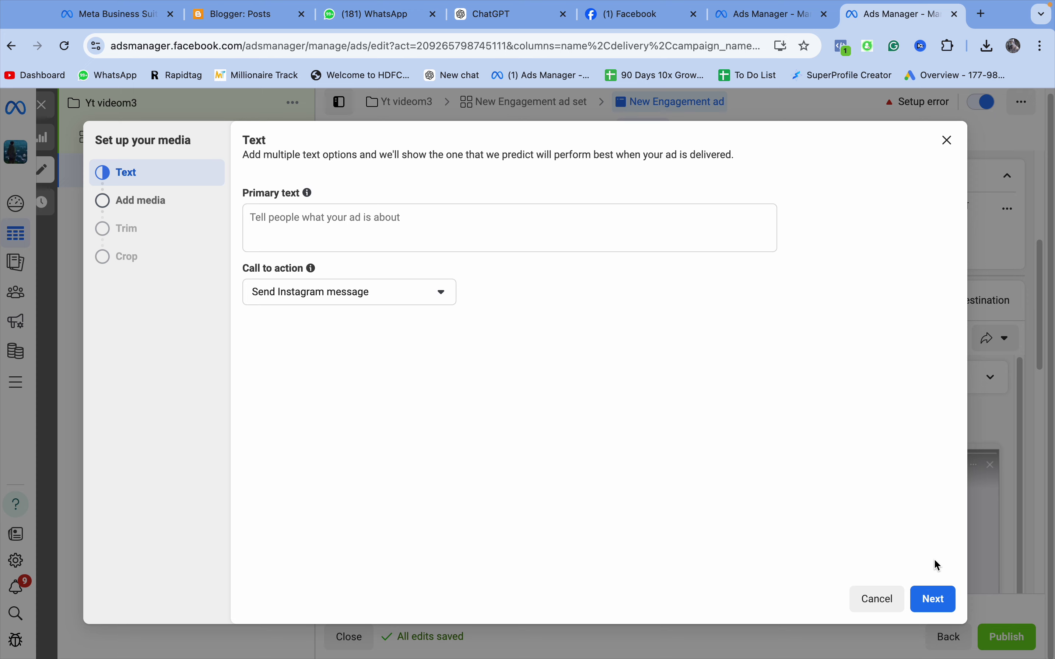
{"action": "left_click", "coordinate": [945, 598]}
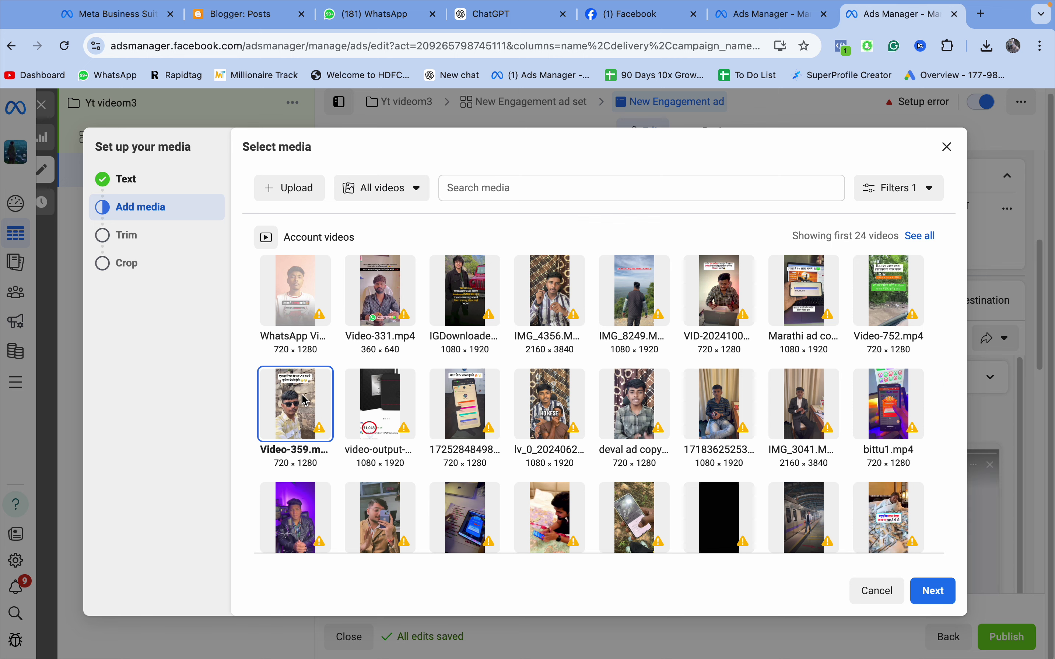
{"action": "left_click", "coordinate": [934, 591]}
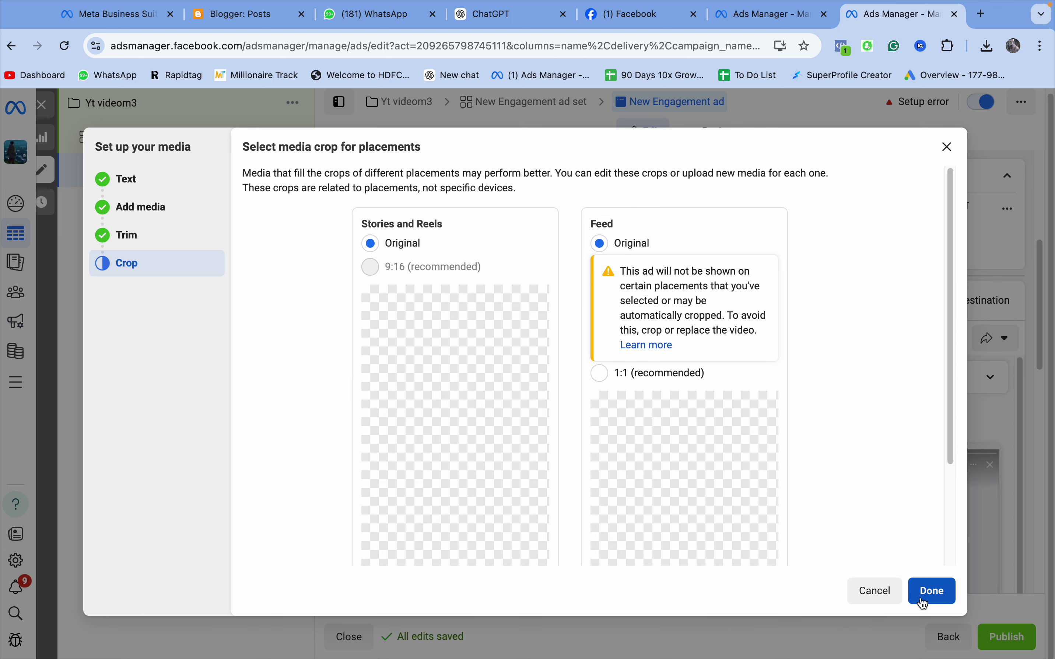
Step: Play the Stories and Reels video preview and confirm the media with the Original crop for all placements
{"action": "scroll", "coordinate": [770, 523], "scroll_direction": "down", "scroll_amount": 3}
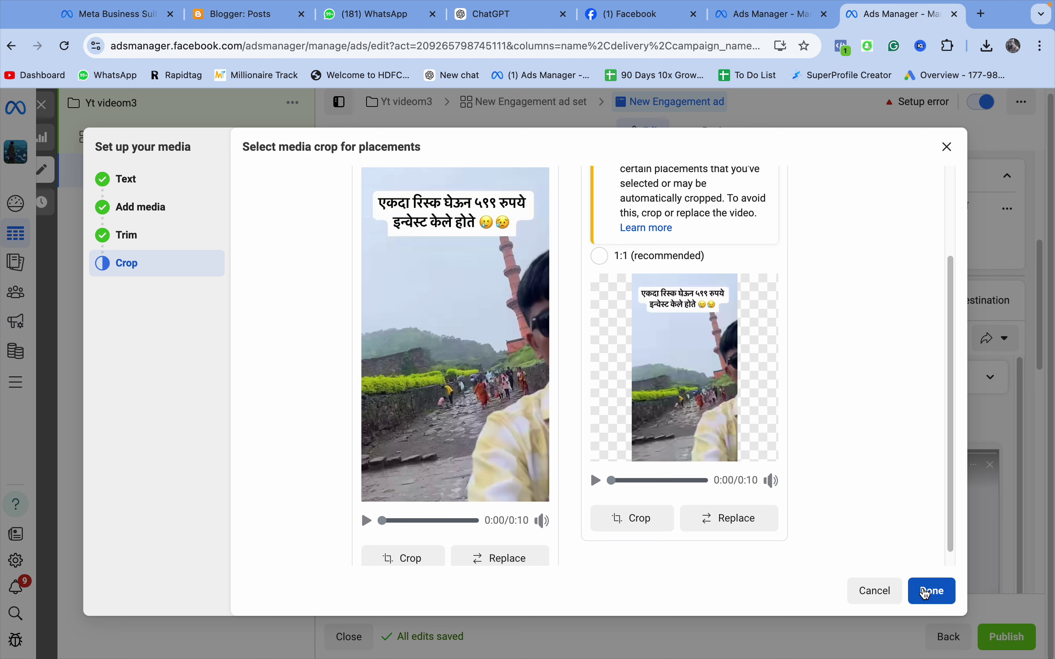
{"action": "left_click", "coordinate": [366, 520]}
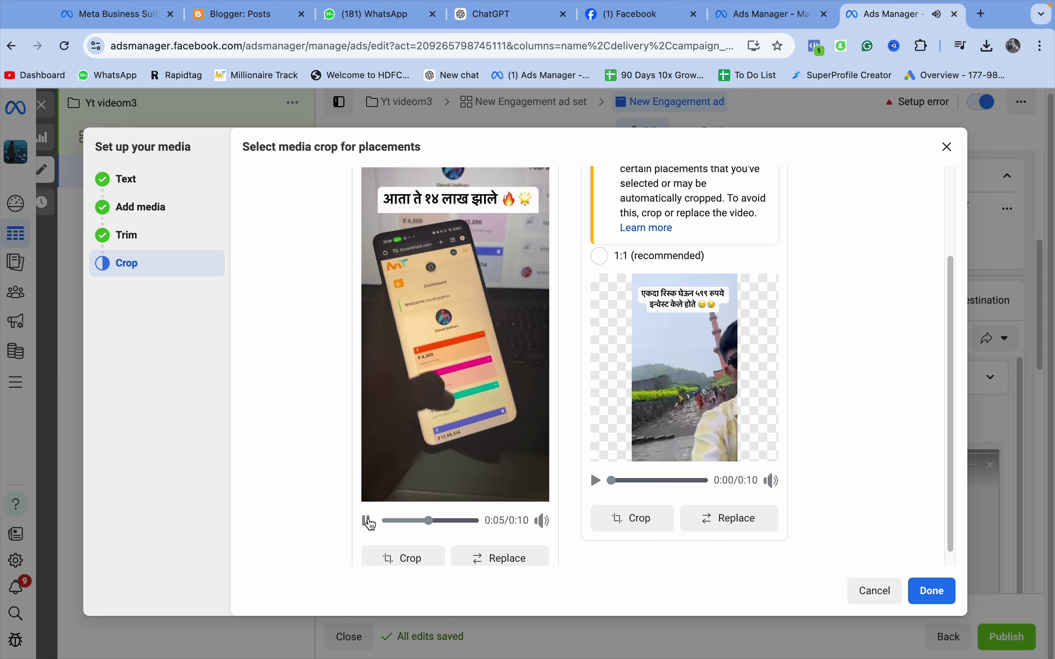
{"action": "left_click", "coordinate": [368, 521]}
{"action": "left_click", "coordinate": [933, 591]}
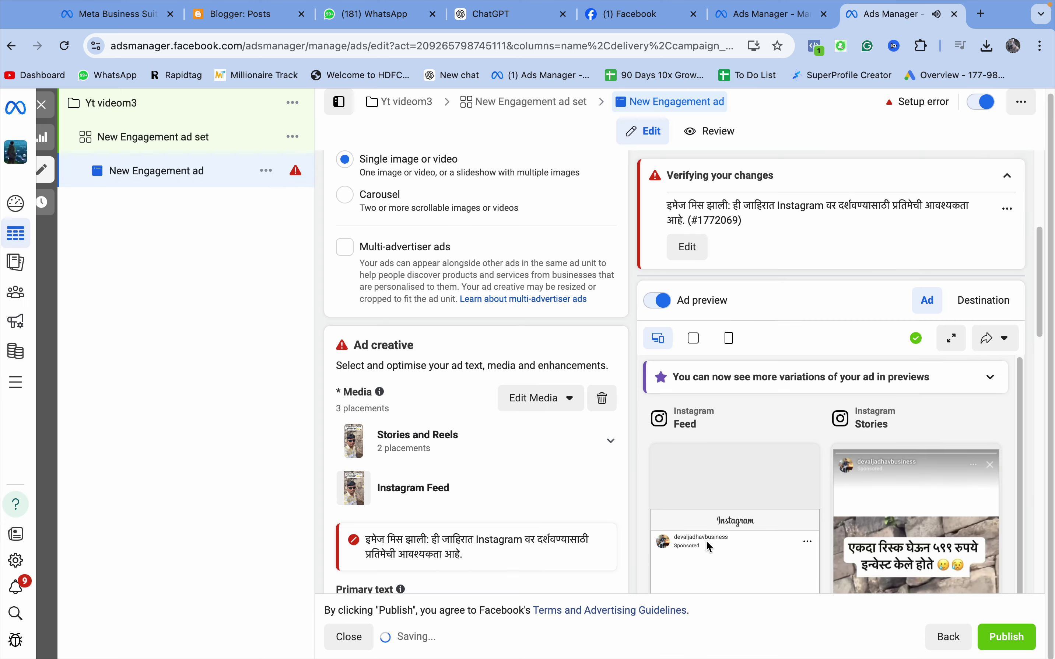
Step: Enter "messege me for more info" as the ad's primary text
{"action": "scroll", "coordinate": [497, 518], "scroll_direction": "down", "scroll_amount": 5}
{"action": "scroll", "coordinate": [497, 520], "scroll_direction": "down", "scroll_amount": 2}
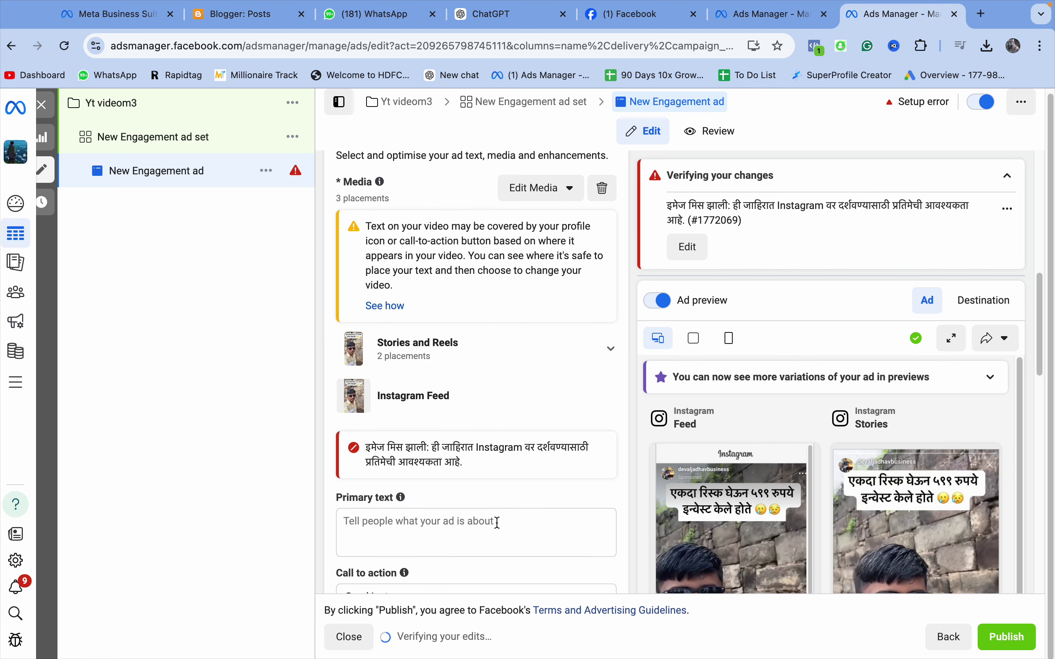
{"action": "left_click", "coordinate": [455, 515]}
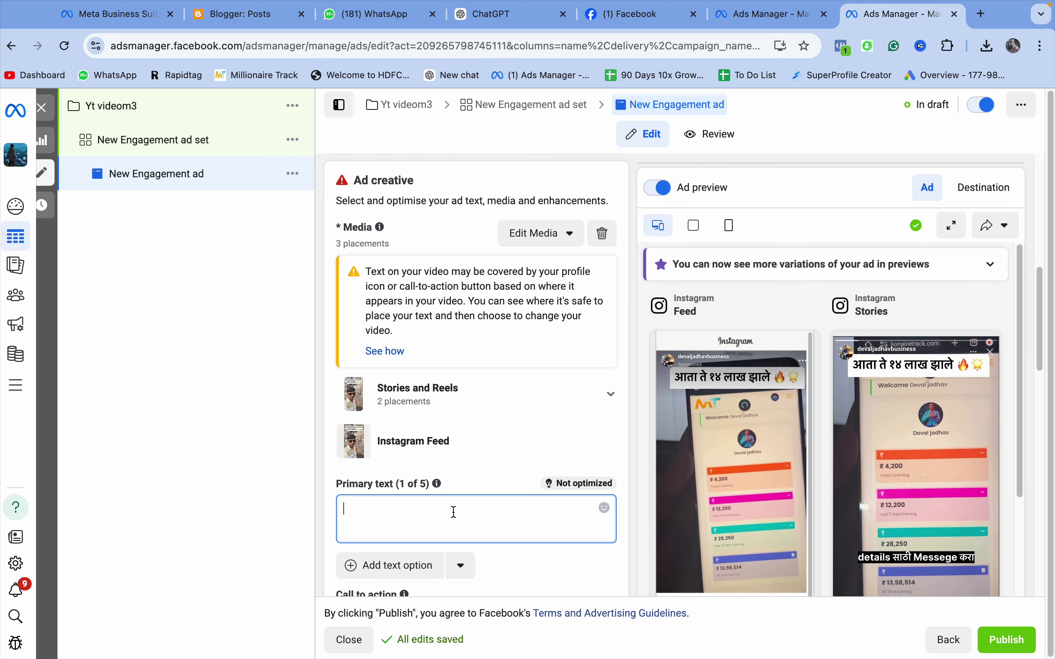
{"action": "type", "text": "Whatssa"}
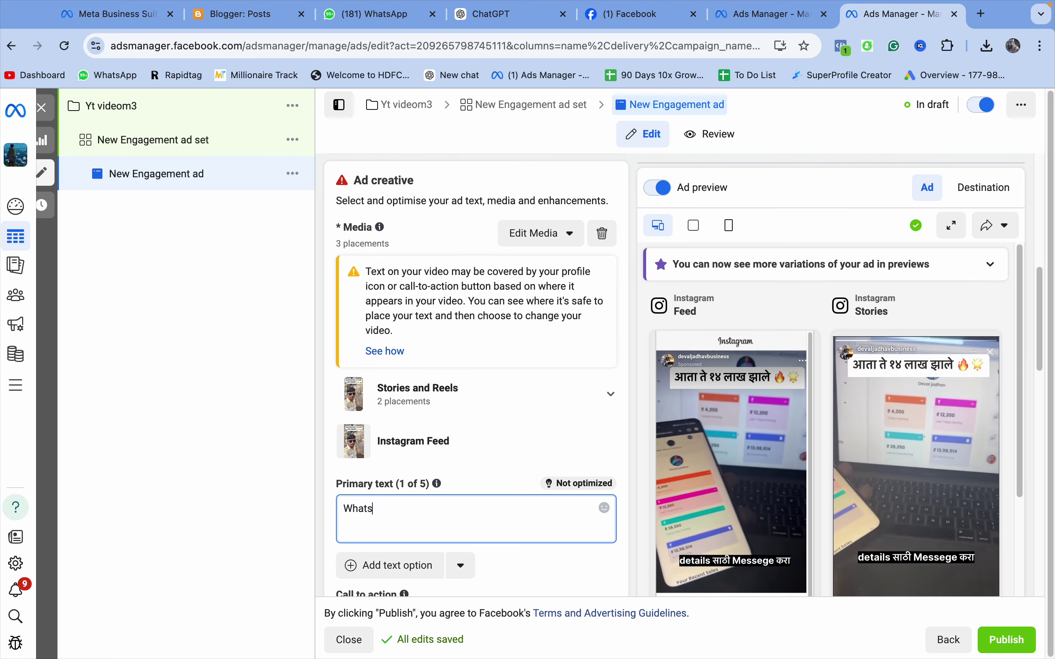
{"action": "key", "text": "BackSpace"}
{"action": "key", "text": "BackSpace"}
{"action": "key", "text": "BackSpace"}
{"action": "key", "text": "BackSpace"}
{"action": "key", "text": "BackSpace"}
{"action": "key", "text": "BackSpace"}
{"action": "key", "text": "BackSpace"}
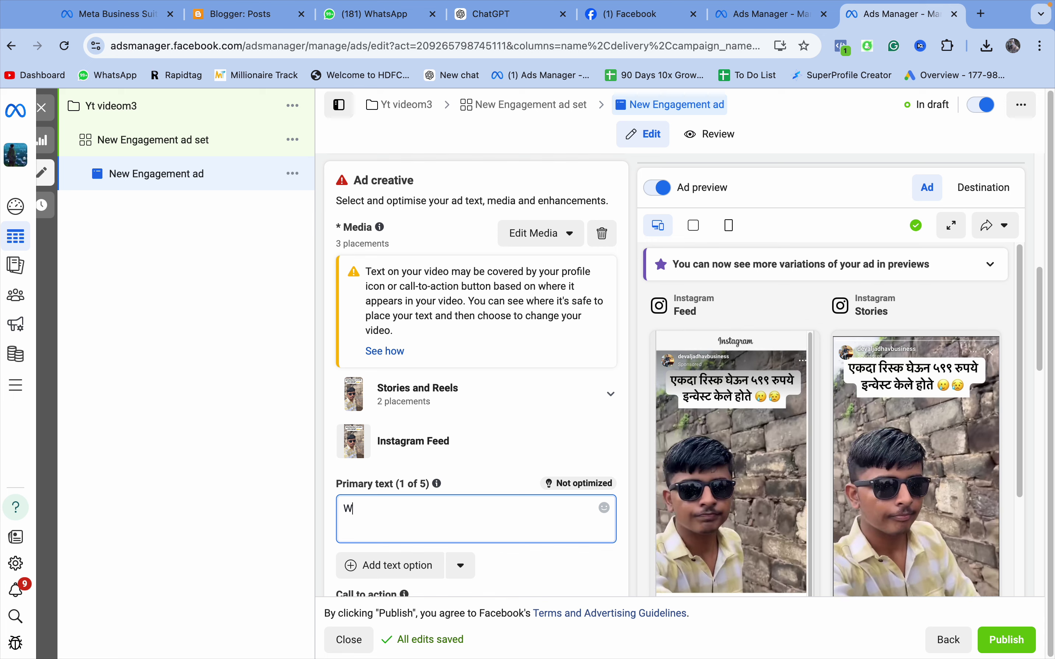
{"action": "type", "text": "messe"}
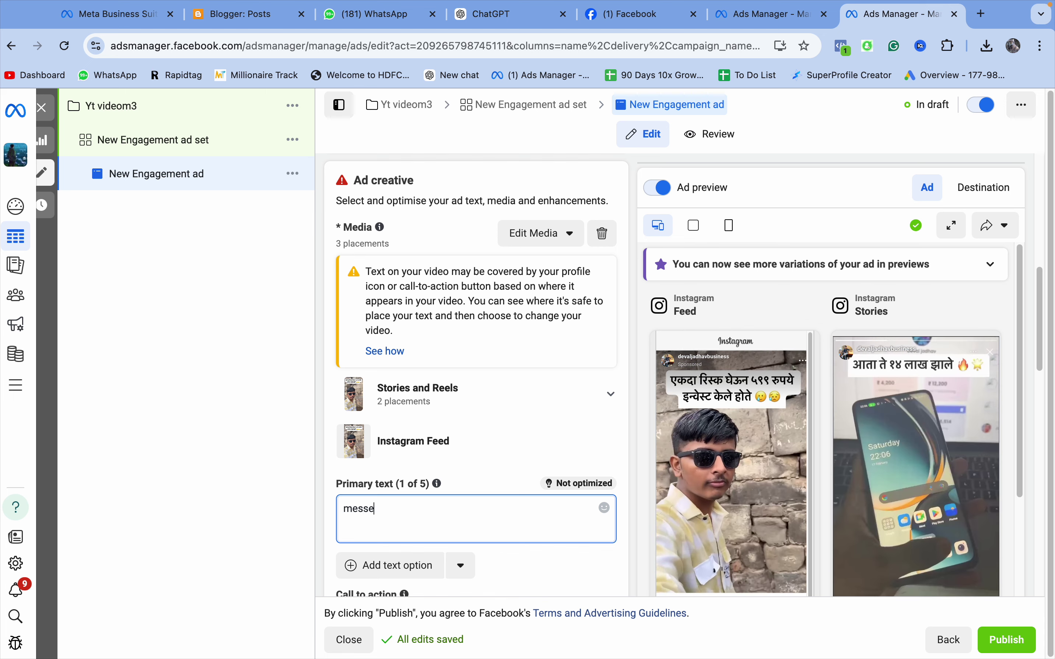
{"action": "type", "text": "ge me "}
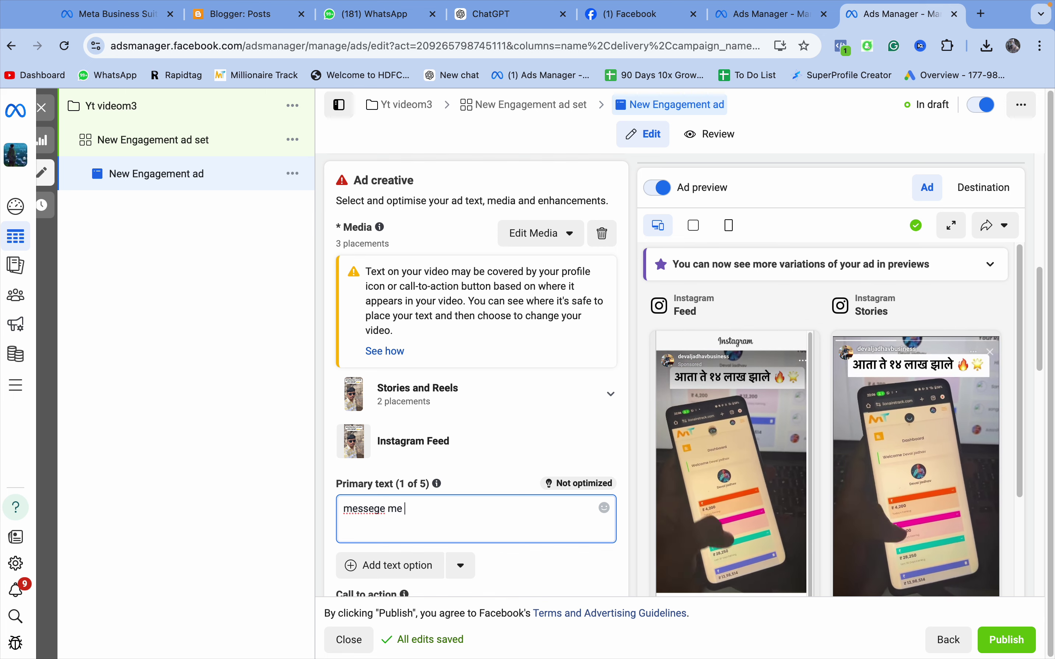
{"action": "type", "text": "for more"}
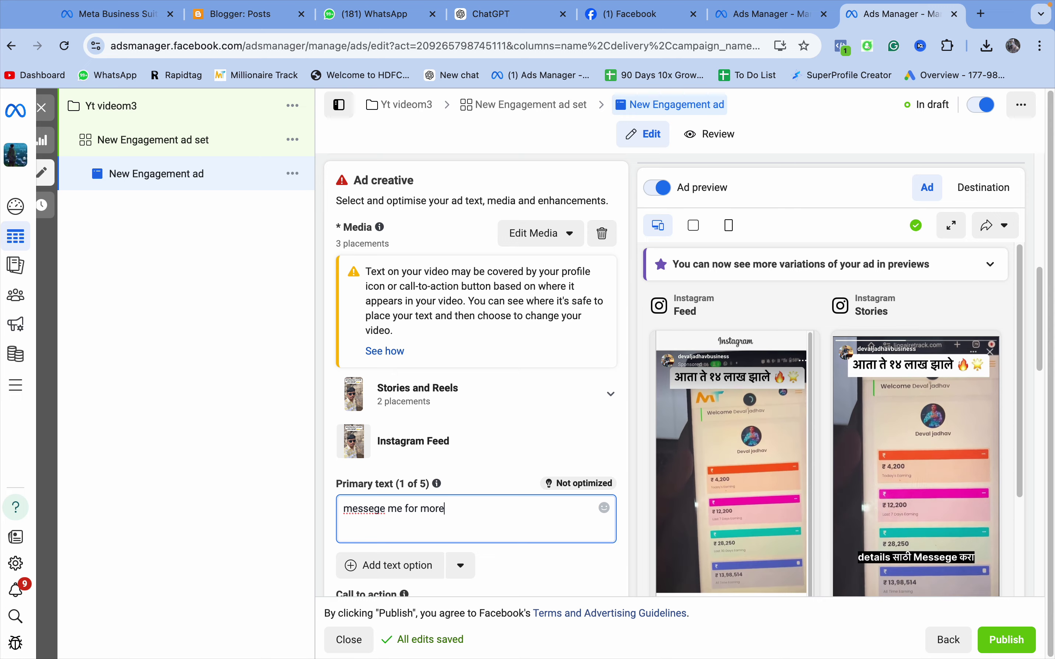
{"action": "type", "text": " info"}
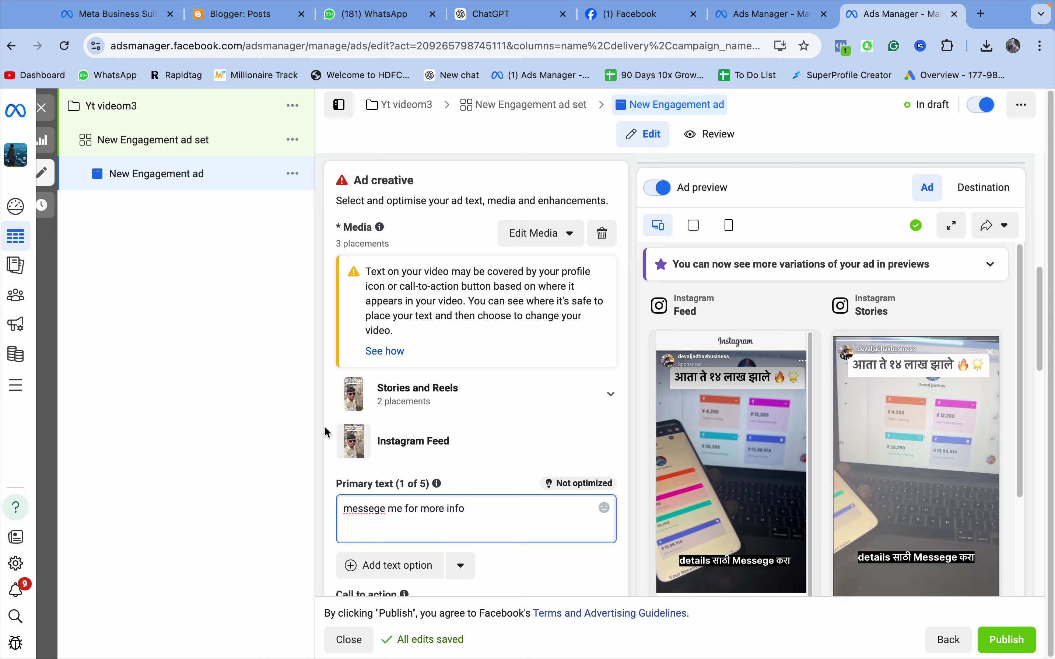
{"action": "left_click", "coordinate": [324, 431]}
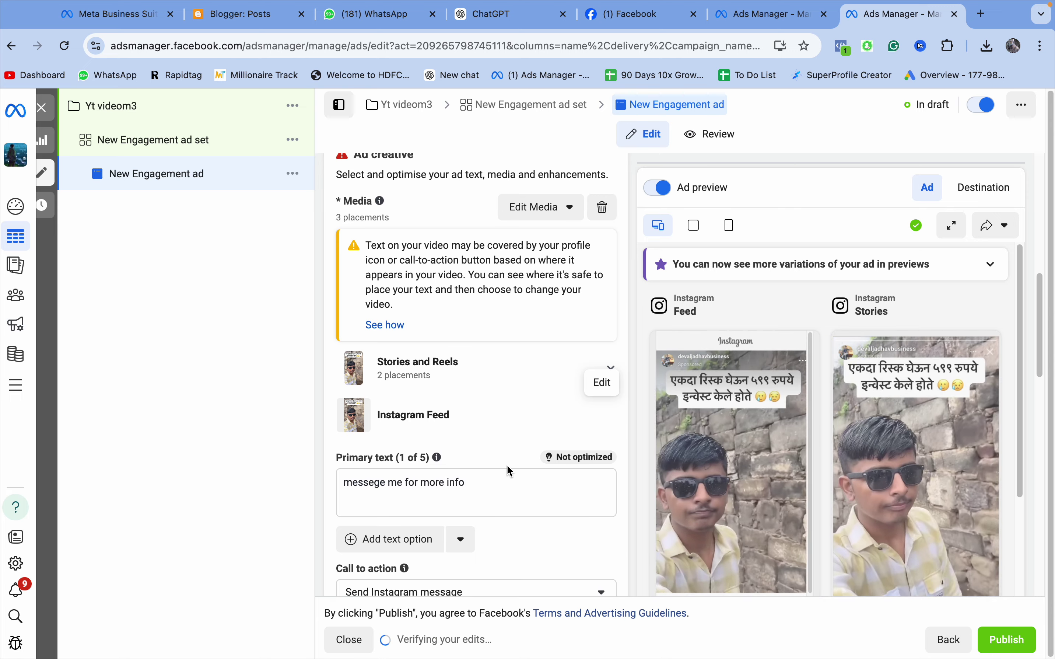
Step: Review the ad's Instagram Feed, Stories and Reels previews and its message template and tracking settings
{"action": "scroll", "coordinate": [507, 464], "scroll_direction": "down", "scroll_amount": 7}
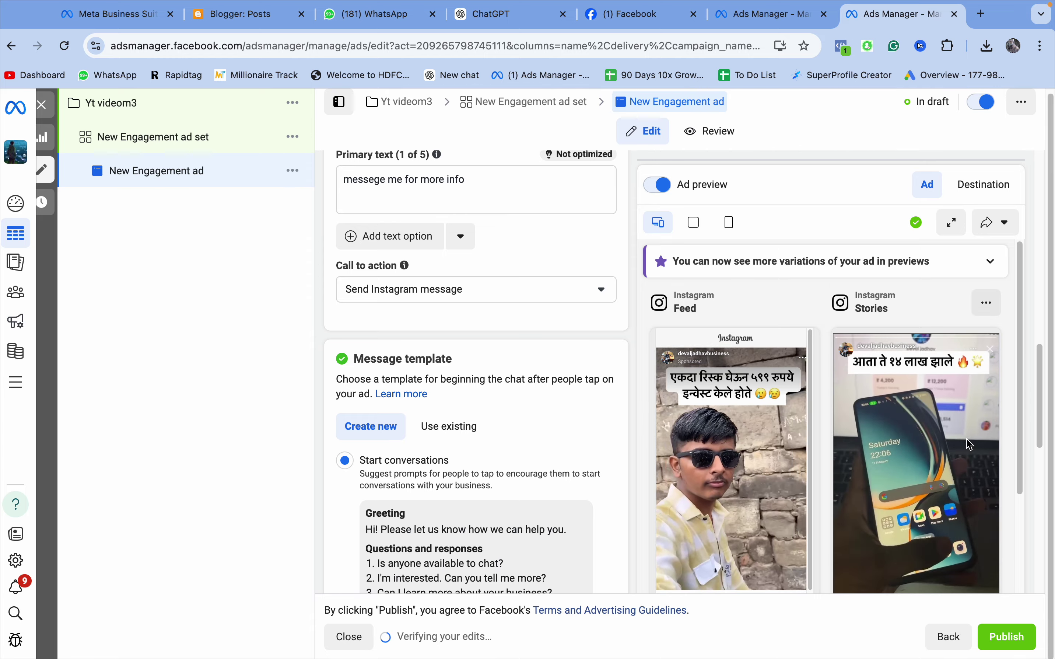
{"action": "scroll", "coordinate": [966, 438], "scroll_direction": "down", "scroll_amount": 5}
{"action": "scroll", "coordinate": [961, 440], "scroll_direction": "down", "scroll_amount": 10}
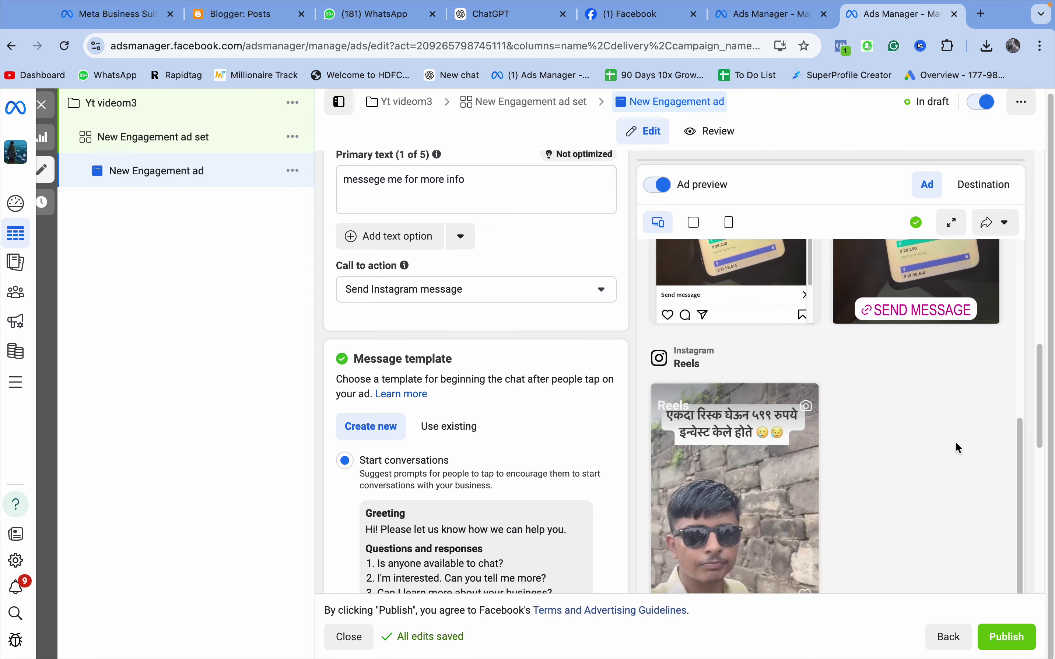
{"action": "scroll", "coordinate": [974, 442], "scroll_direction": "down", "scroll_amount": 7}
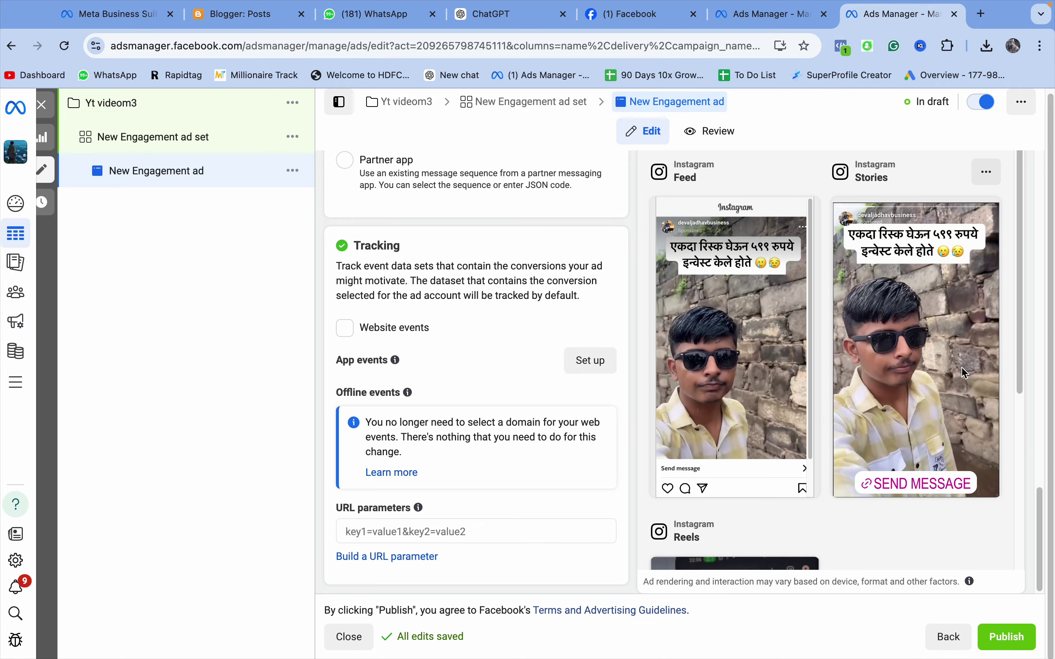
{"action": "scroll", "coordinate": [551, 387], "scroll_direction": "up", "scroll_amount": 10}
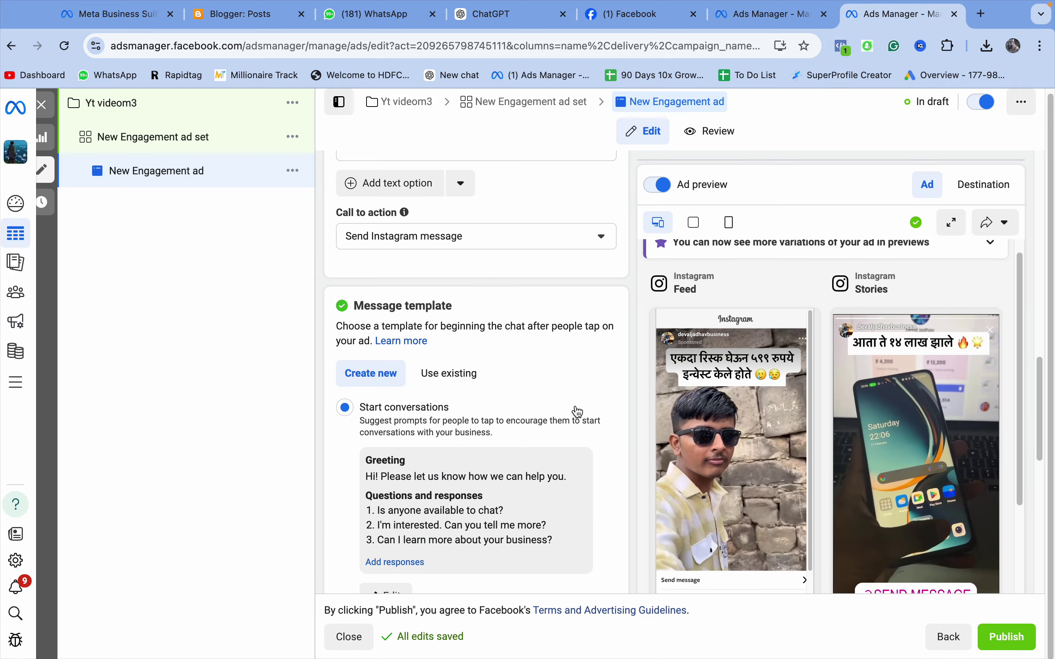
{"action": "scroll", "coordinate": [436, 396], "scroll_direction": "up", "scroll_amount": 1}
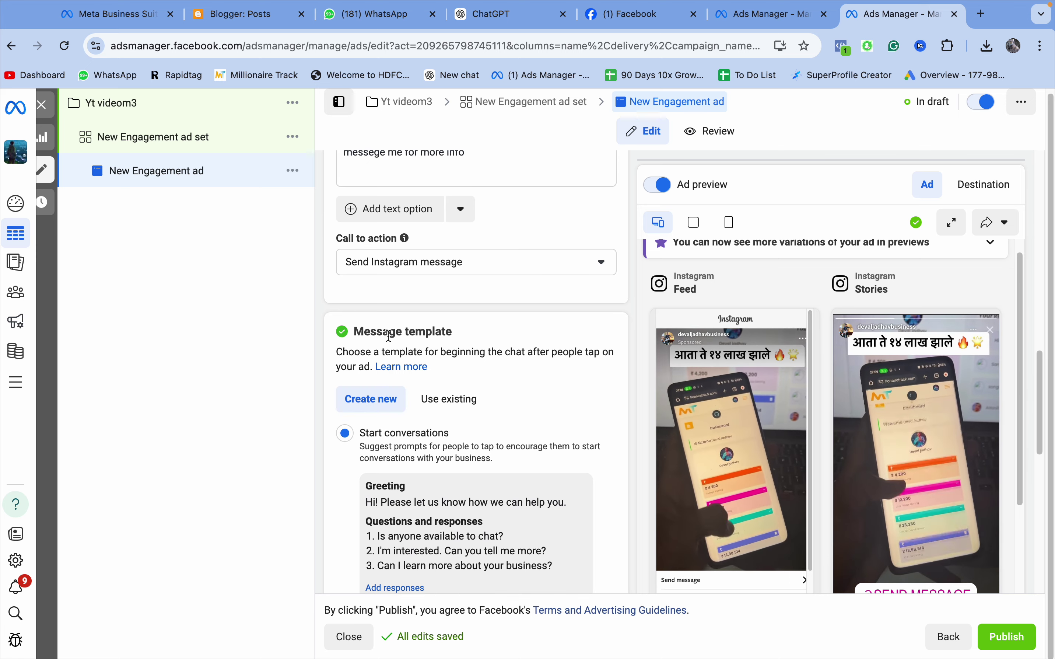
Step: Use the existing "Start conversations 17/09/2024" message template, comparing its greeting and responses with the option to create a new one
{"action": "left_click", "coordinate": [454, 408]}
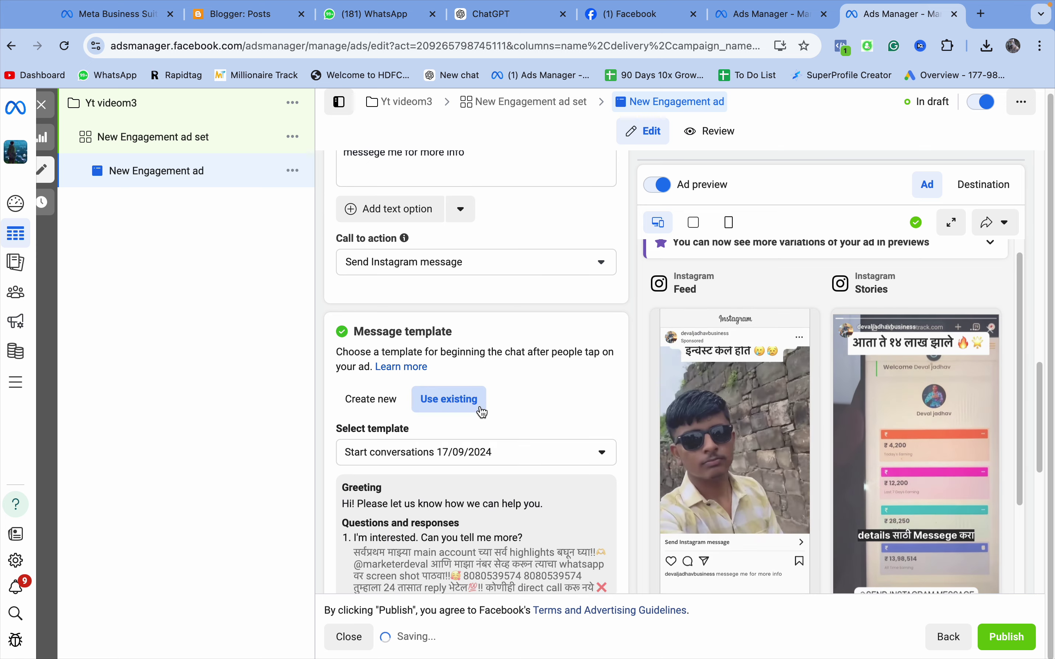
{"action": "scroll", "coordinate": [510, 412], "scroll_direction": "down", "scroll_amount": 5}
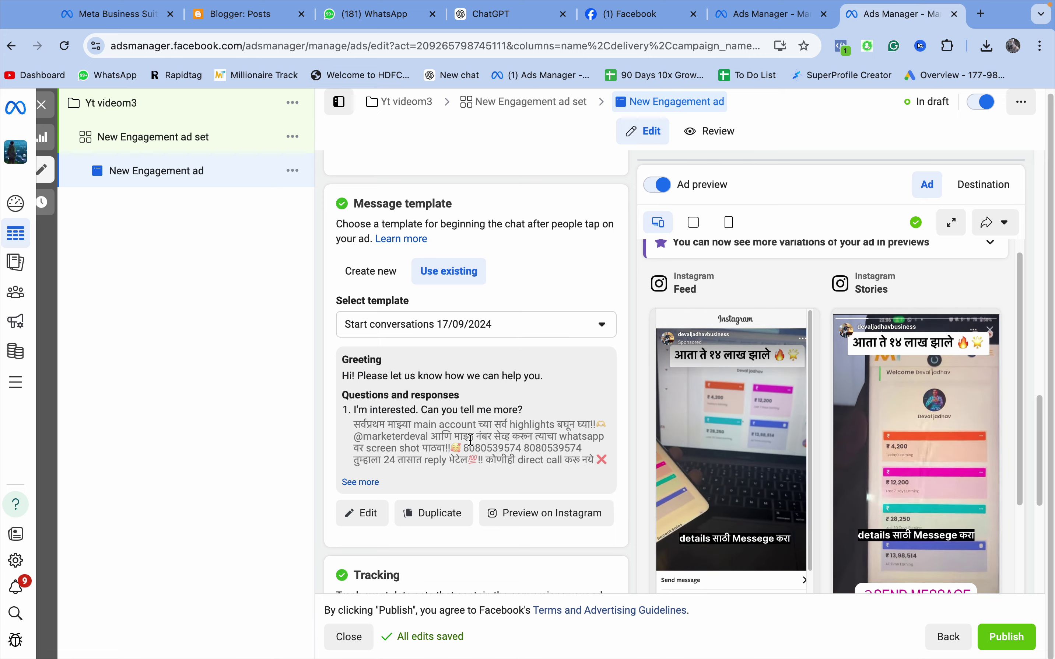
{"action": "scroll", "coordinate": [523, 435], "scroll_direction": "down", "scroll_amount": 1}
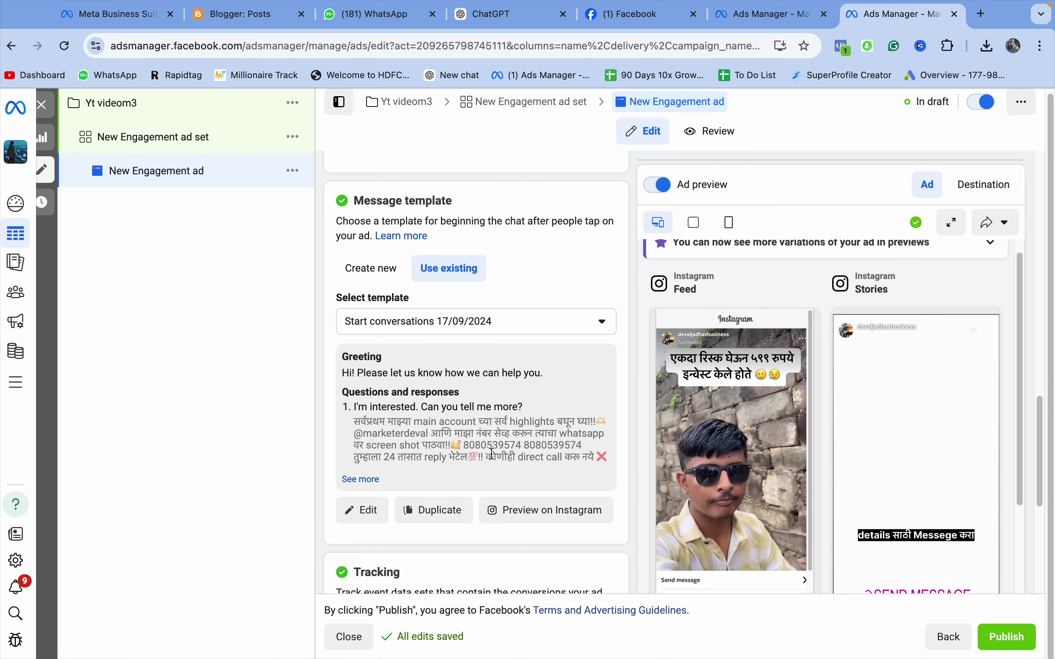
{"action": "scroll", "coordinate": [500, 447], "scroll_direction": "down", "scroll_amount": 3}
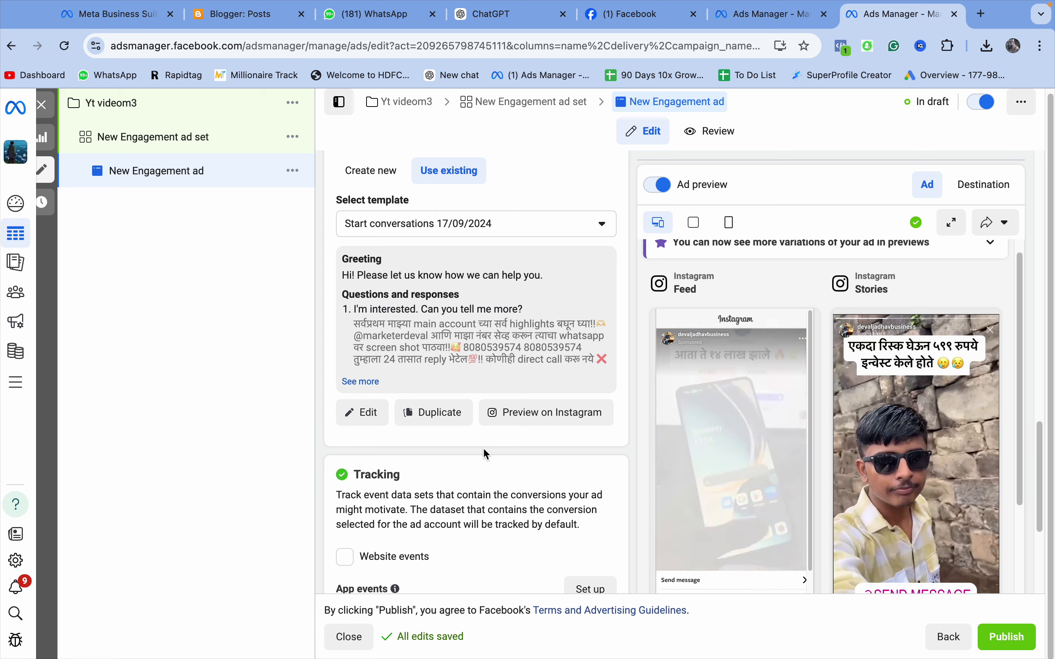
{"action": "scroll", "coordinate": [484, 452], "scroll_direction": "down", "scroll_amount": 2}
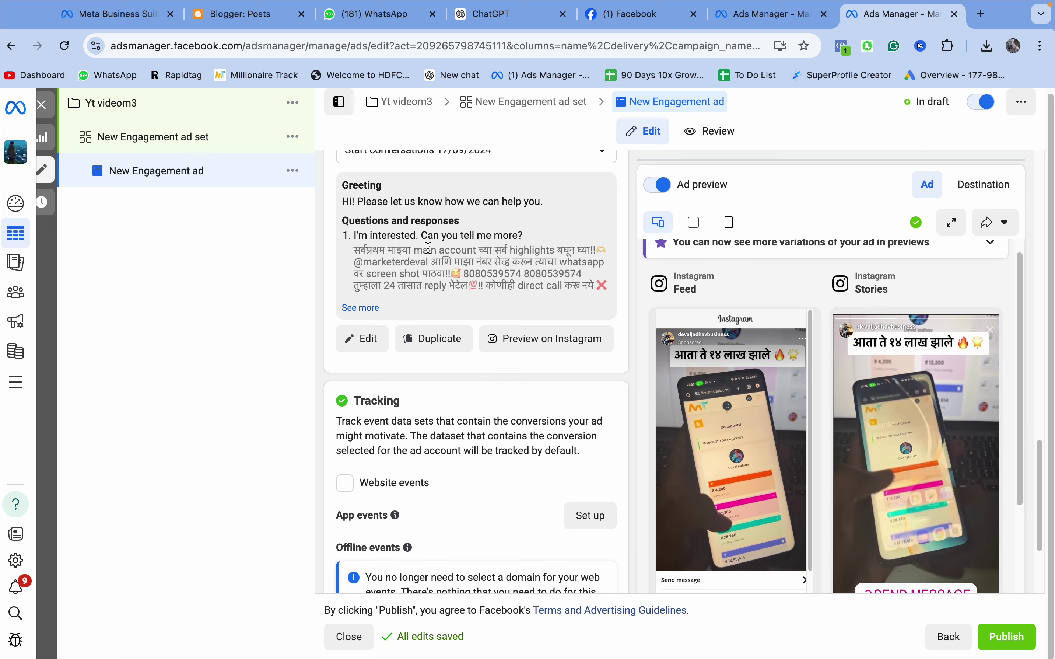
{"action": "scroll", "coordinate": [429, 248], "scroll_direction": "up", "scroll_amount": 2}
{"action": "left_click", "coordinate": [385, 177]}
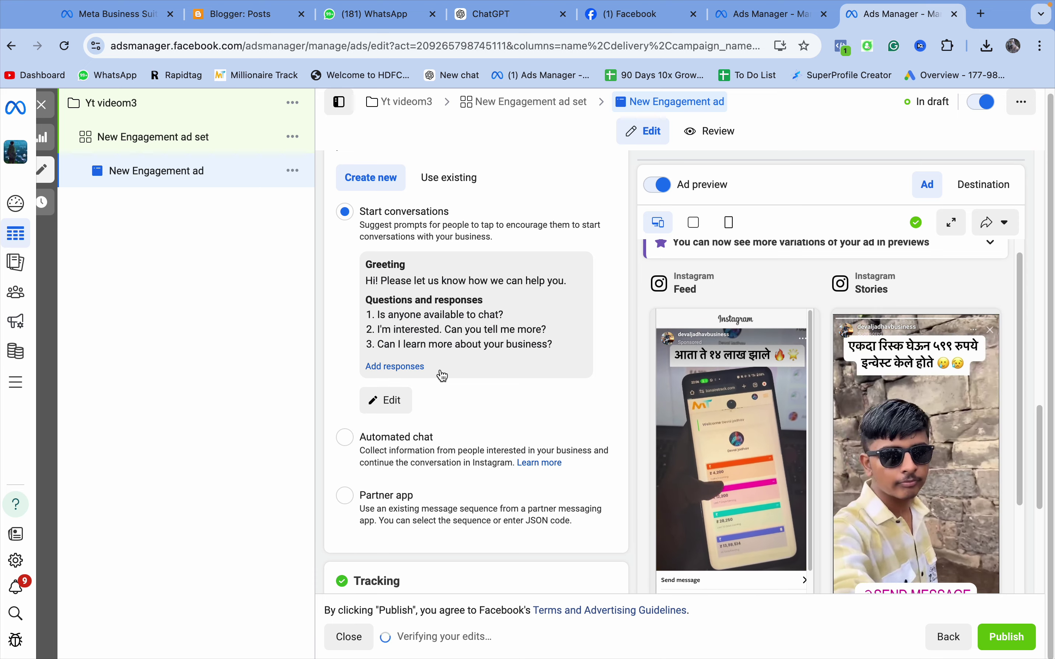
{"action": "left_click", "coordinate": [458, 192]}
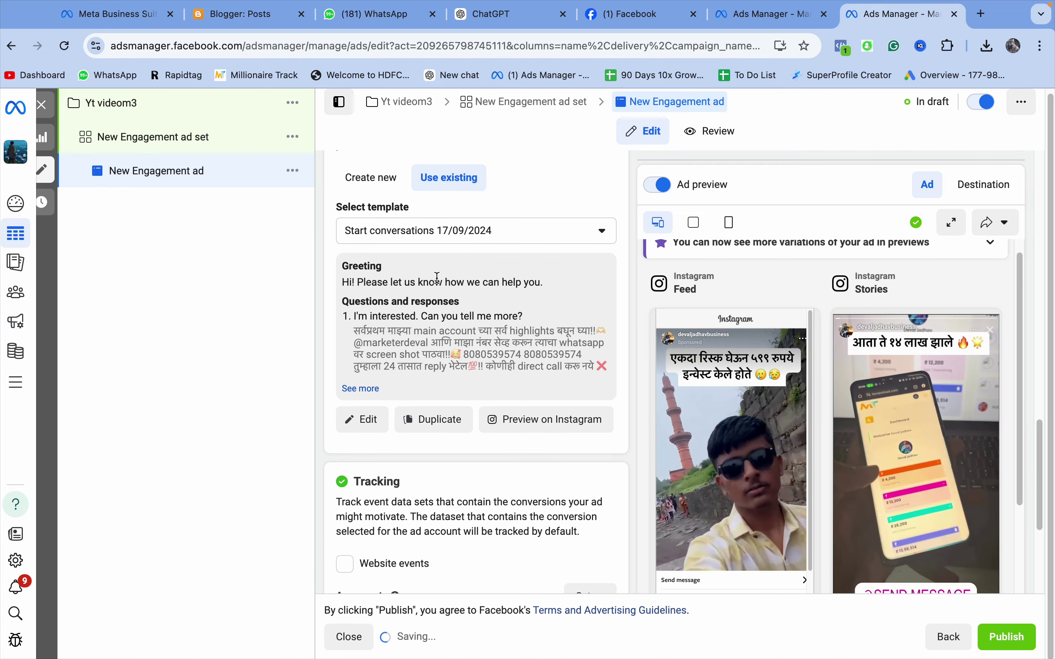
Step: Check the ad's name, setup, creative and message template settings once more
{"action": "scroll", "coordinate": [444, 261], "scroll_direction": "up", "scroll_amount": 5}
{"action": "scroll", "coordinate": [439, 298], "scroll_direction": "up", "scroll_amount": 10}
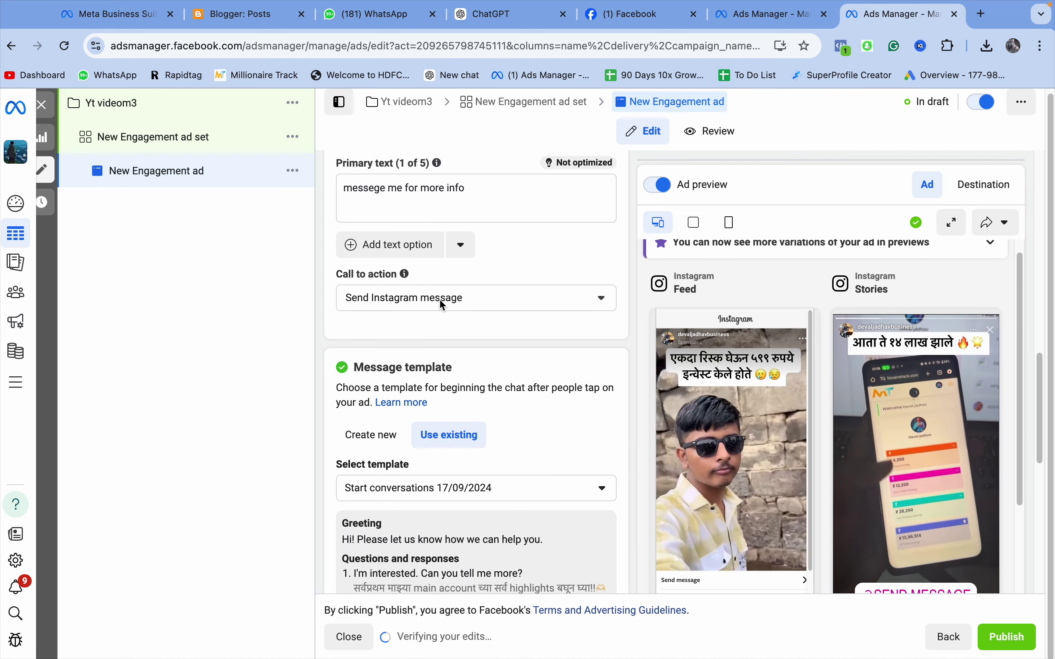
{"action": "scroll", "coordinate": [441, 300], "scroll_direction": "up", "scroll_amount": 3}
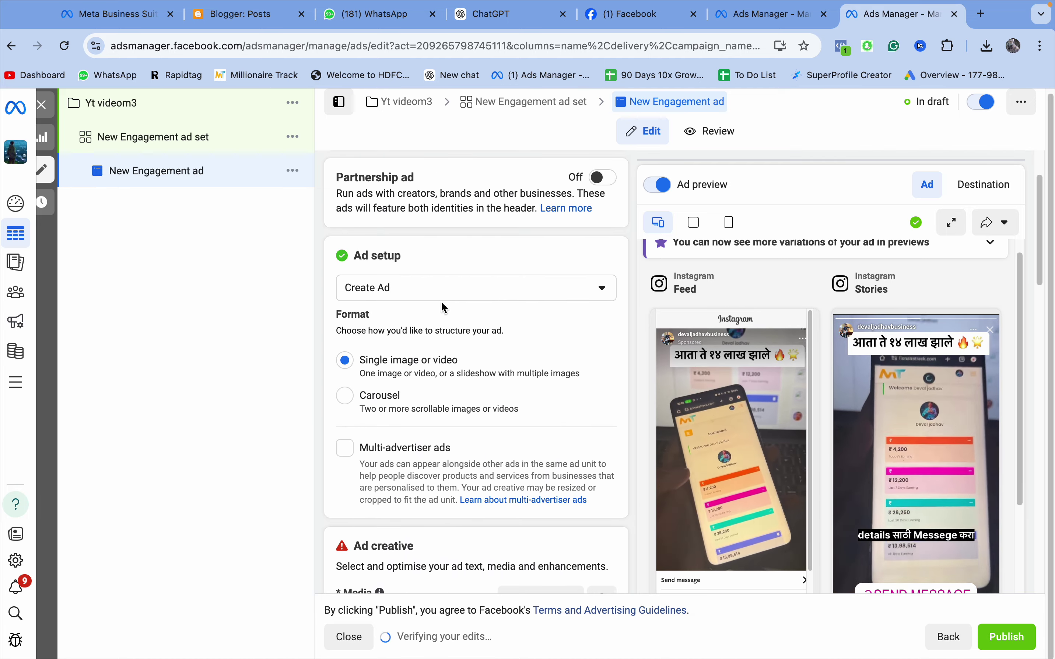
{"action": "scroll", "coordinate": [441, 301], "scroll_direction": "down", "scroll_amount": 4}
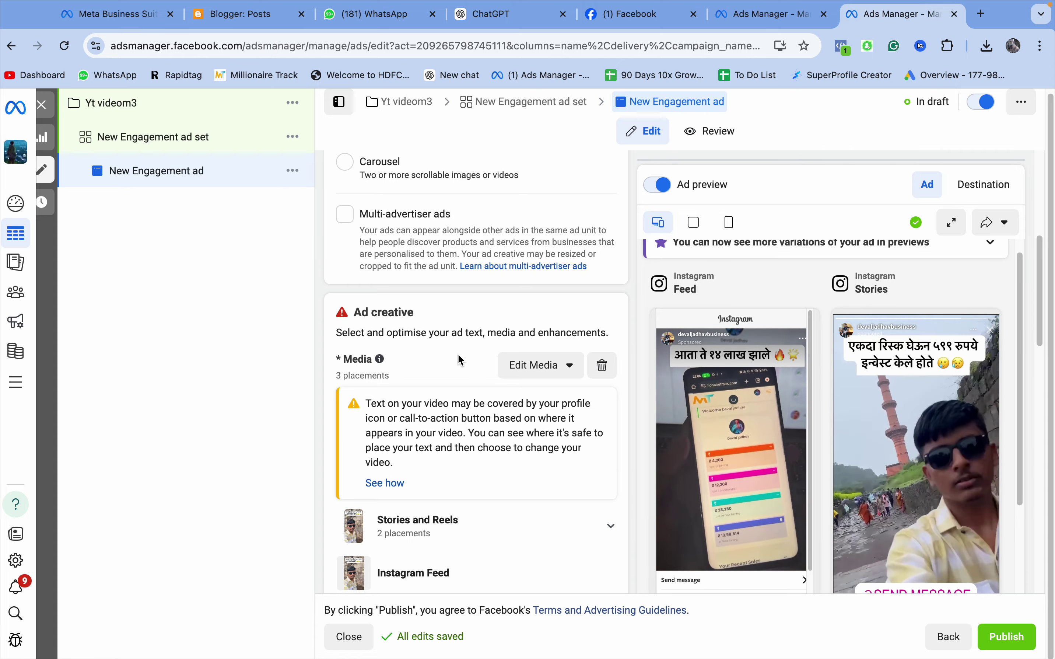
{"action": "scroll", "coordinate": [457, 353], "scroll_direction": "down", "scroll_amount": 15}
{"action": "scroll", "coordinate": [477, 366], "scroll_direction": "up", "scroll_amount": 20}
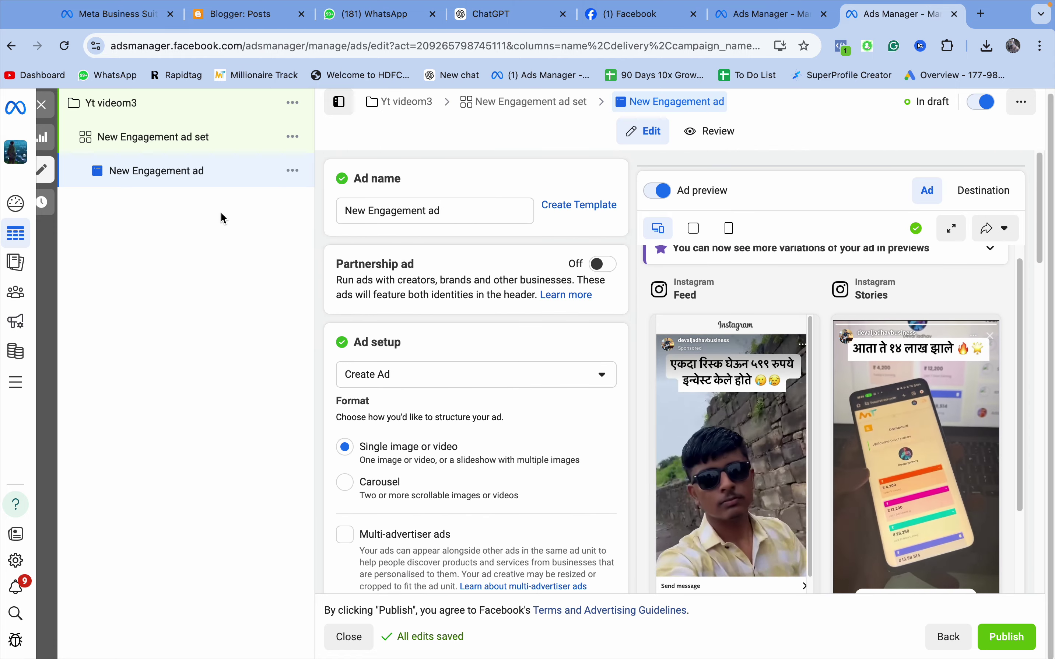
Step: Review the Yt videom3 campaign's name, special ad categories, objective and budget settings
{"action": "left_click", "coordinate": [107, 103]}
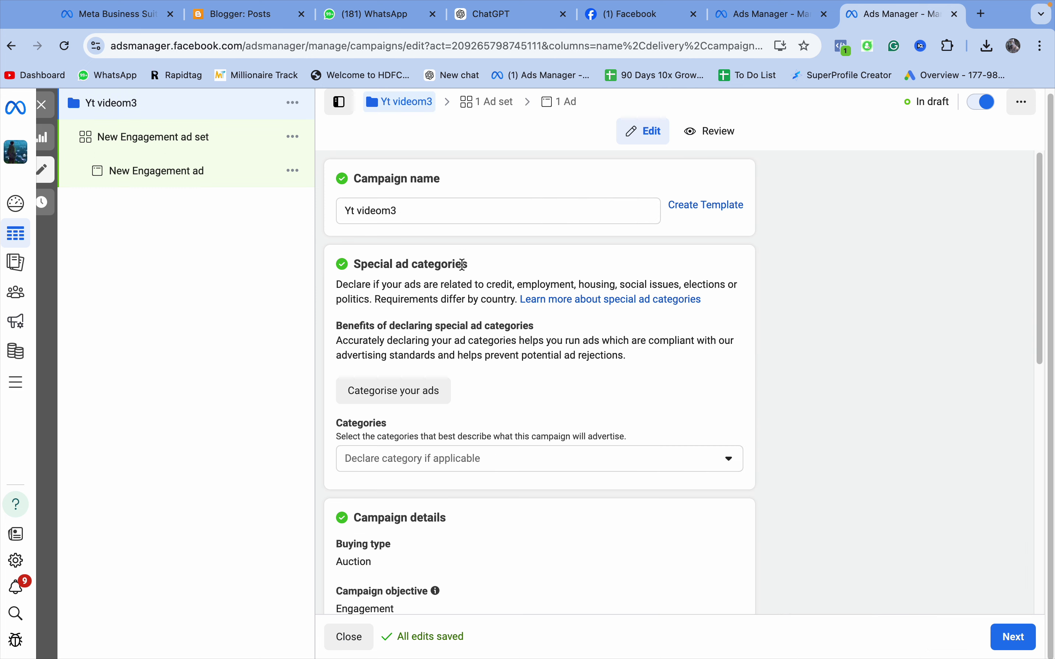
{"action": "scroll", "coordinate": [461, 270], "scroll_direction": "down", "scroll_amount": 5}
{"action": "scroll", "coordinate": [461, 271], "scroll_direction": "up", "scroll_amount": 5}
{"action": "scroll", "coordinate": [437, 234], "scroll_direction": "down", "scroll_amount": 5}
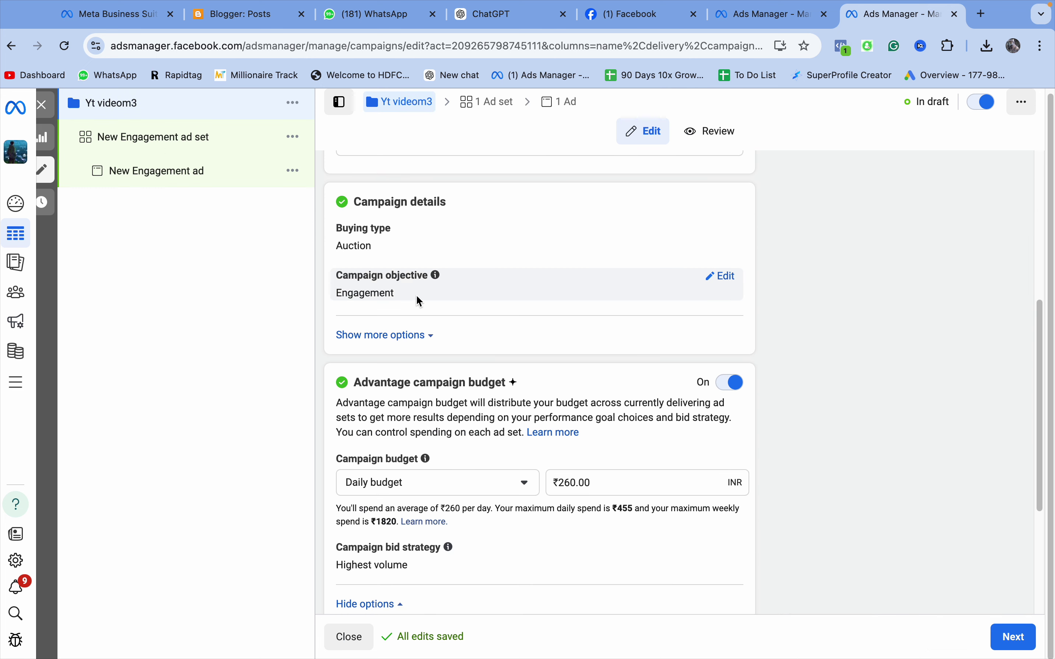
{"action": "scroll", "coordinate": [501, 301], "scroll_direction": "down", "scroll_amount": 5}
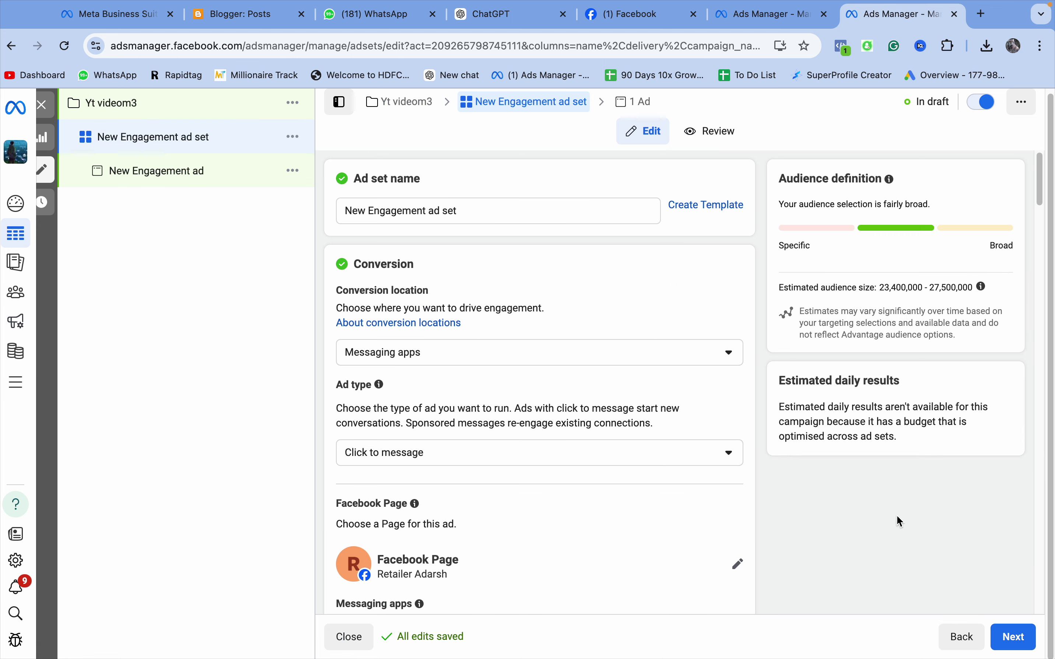
Step: Examine the ad set's conversion location, ad type, messaging apps and performance goal
{"action": "scroll", "coordinate": [534, 347], "scroll_direction": "down", "scroll_amount": 1}
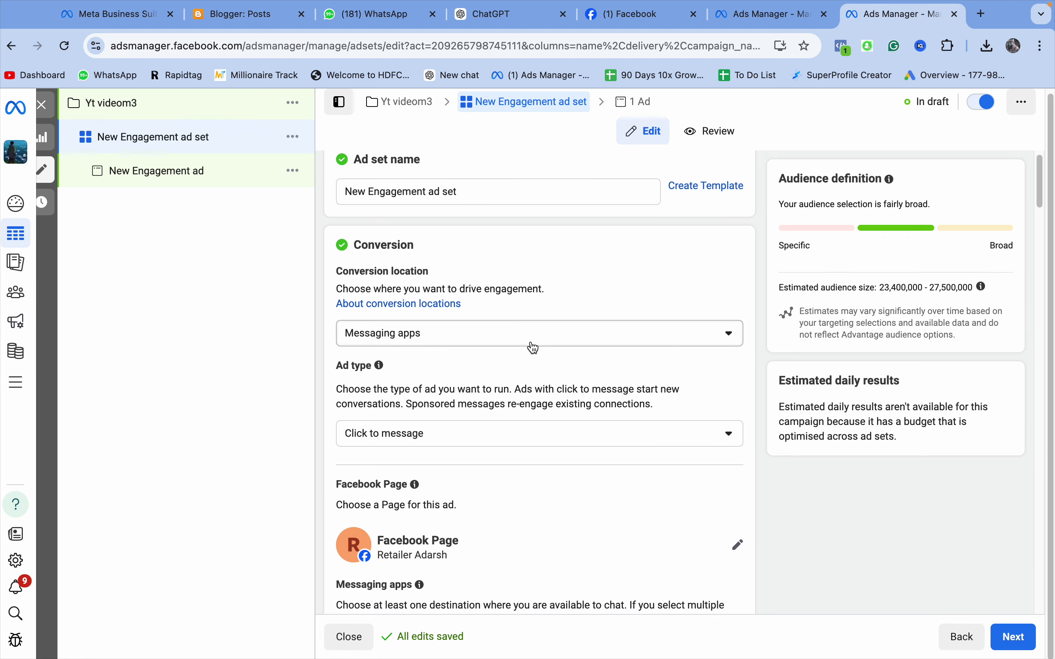
{"action": "scroll", "coordinate": [558, 350], "scroll_direction": "down", "scroll_amount": 3}
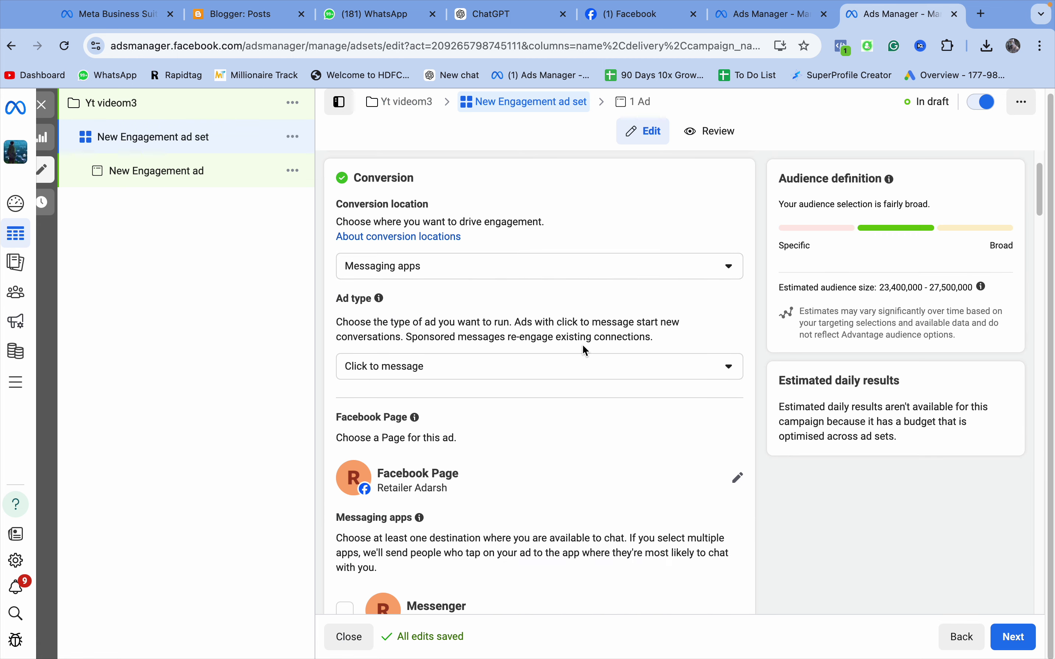
{"action": "scroll", "coordinate": [573, 371], "scroll_direction": "down", "scroll_amount": 1}
{"action": "scroll", "coordinate": [618, 364], "scroll_direction": "down", "scroll_amount": 15}
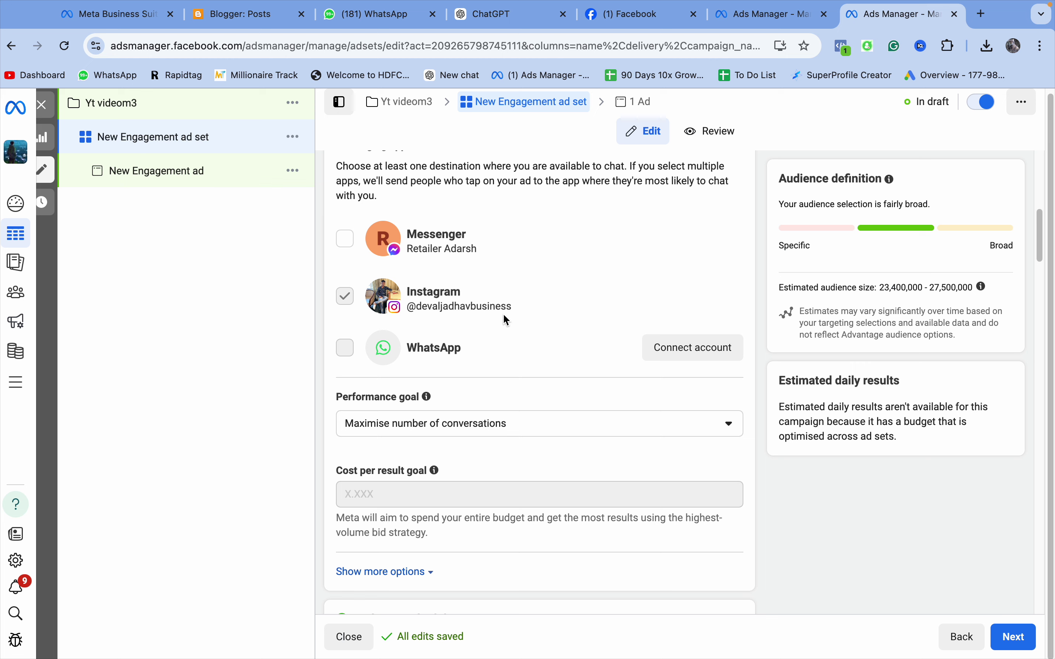
{"action": "scroll", "coordinate": [500, 339], "scroll_direction": "down", "scroll_amount": 9}
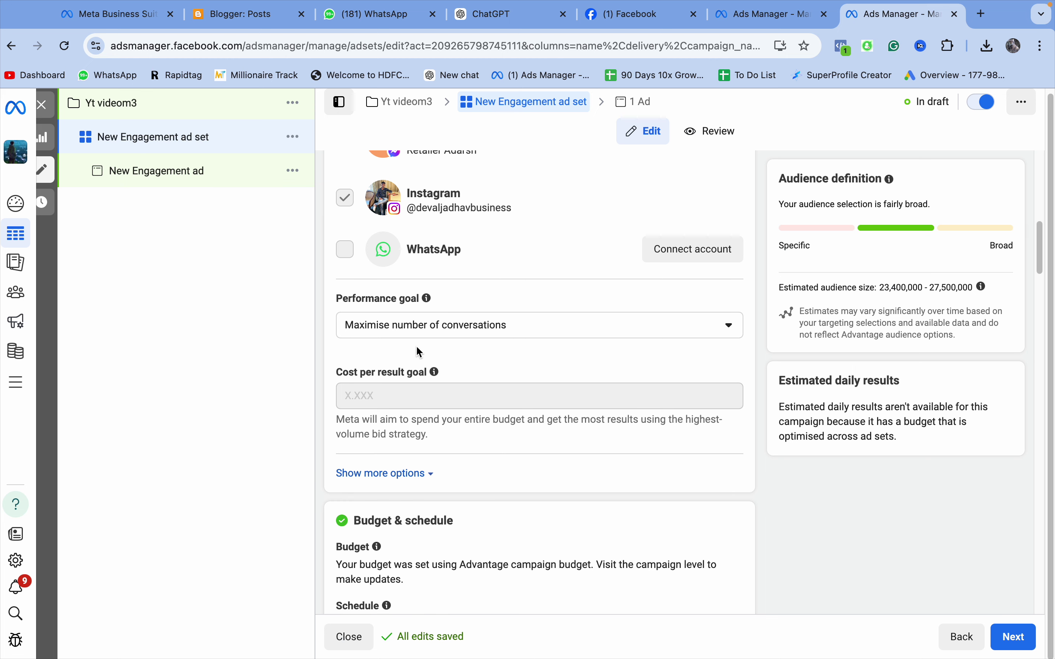
{"action": "scroll", "coordinate": [399, 362], "scroll_direction": "down", "scroll_amount": 5}
{"action": "scroll", "coordinate": [398, 364], "scroll_direction": "up", "scroll_amount": 14}
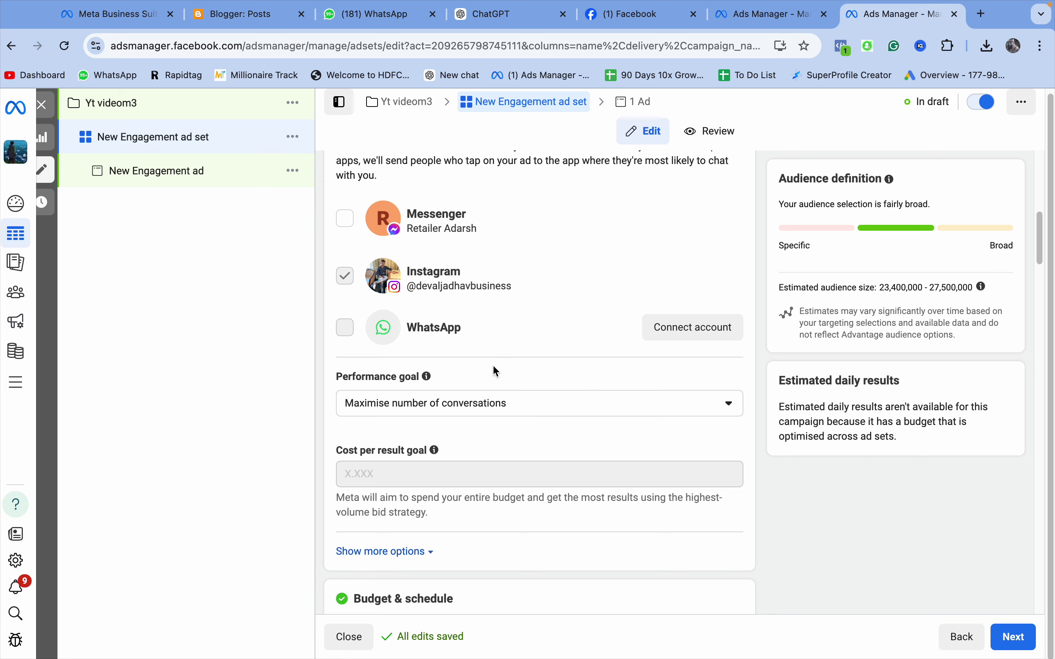
{"action": "scroll", "coordinate": [504, 387], "scroll_direction": "down", "scroll_amount": 3}
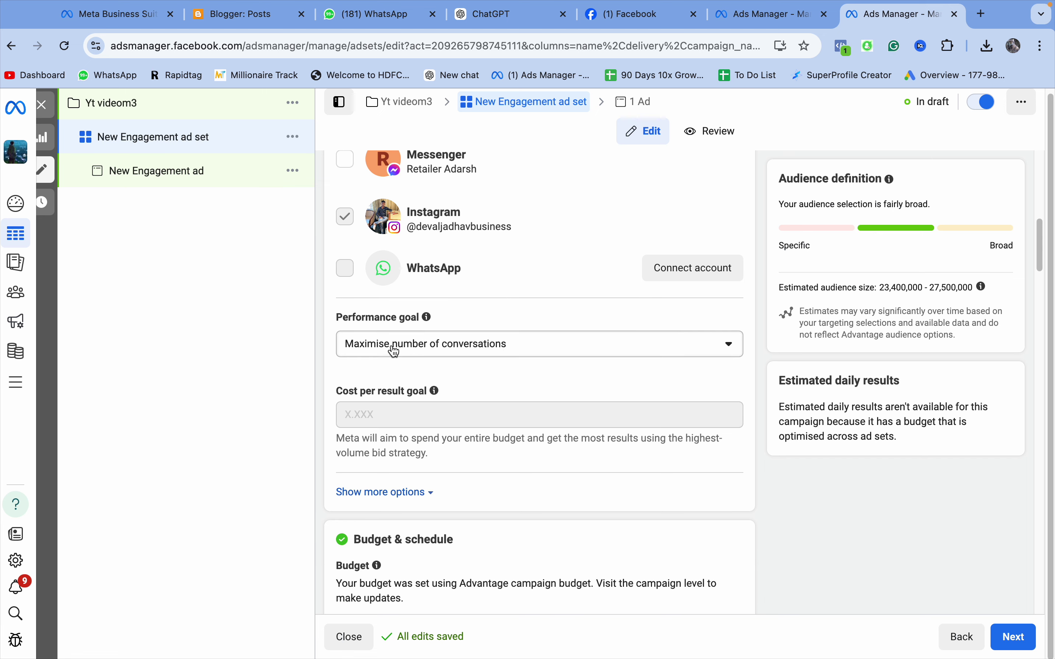
Step: Check the ad set's audience location, age, gender and detailed targeting, along with its manual placements
{"action": "scroll", "coordinate": [570, 365], "scroll_direction": "down", "scroll_amount": 20}
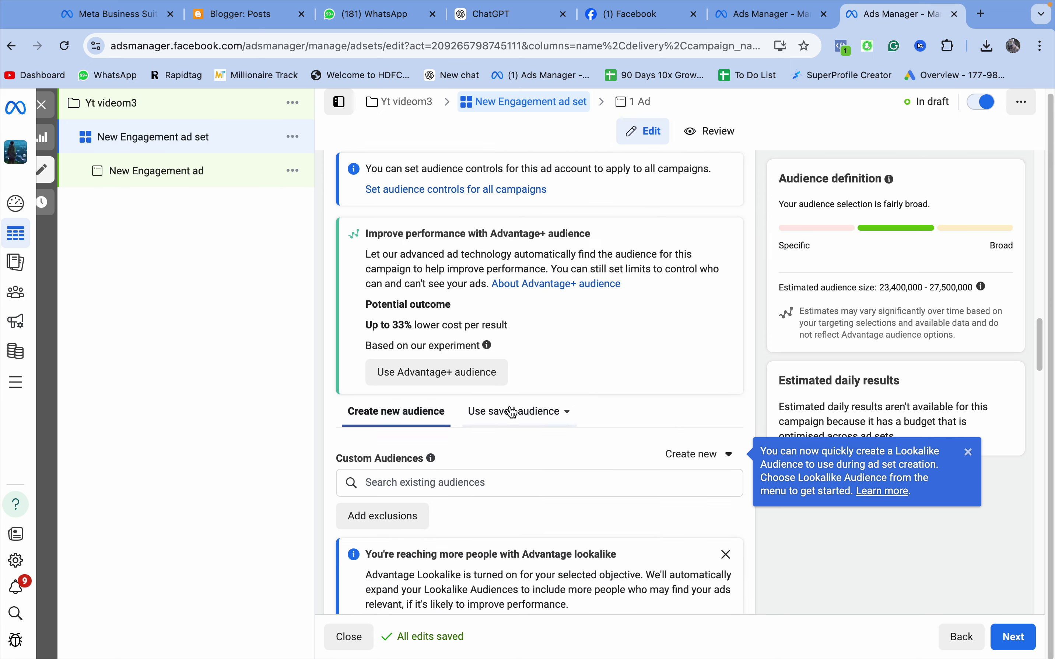
{"action": "scroll", "coordinate": [514, 412], "scroll_direction": "down", "scroll_amount": 10}
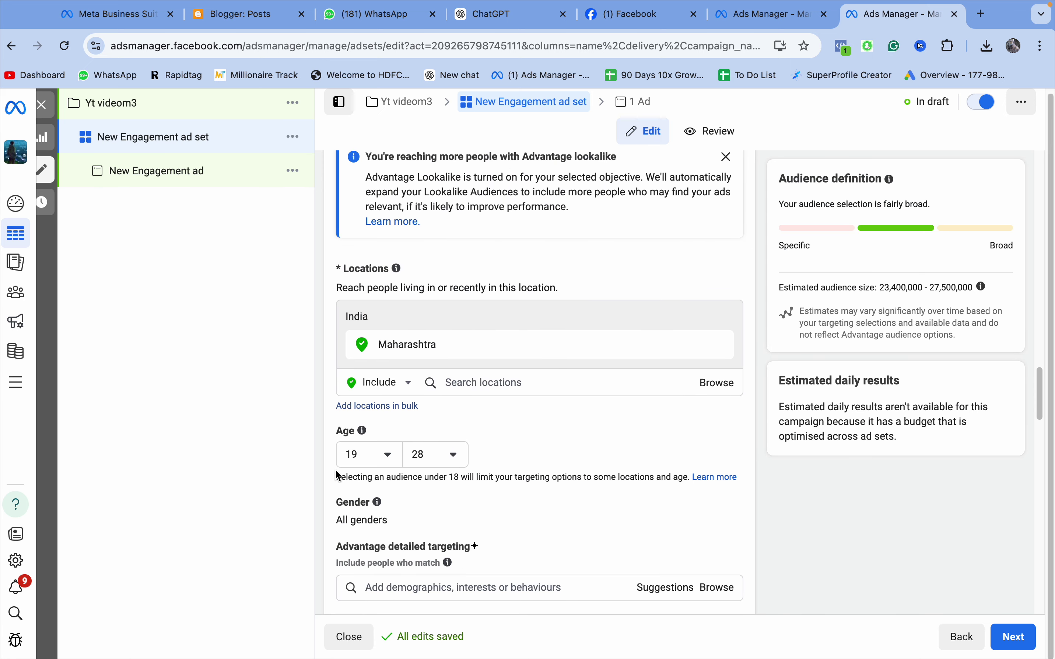
{"action": "scroll", "coordinate": [537, 455], "scroll_direction": "down", "scroll_amount": 10}
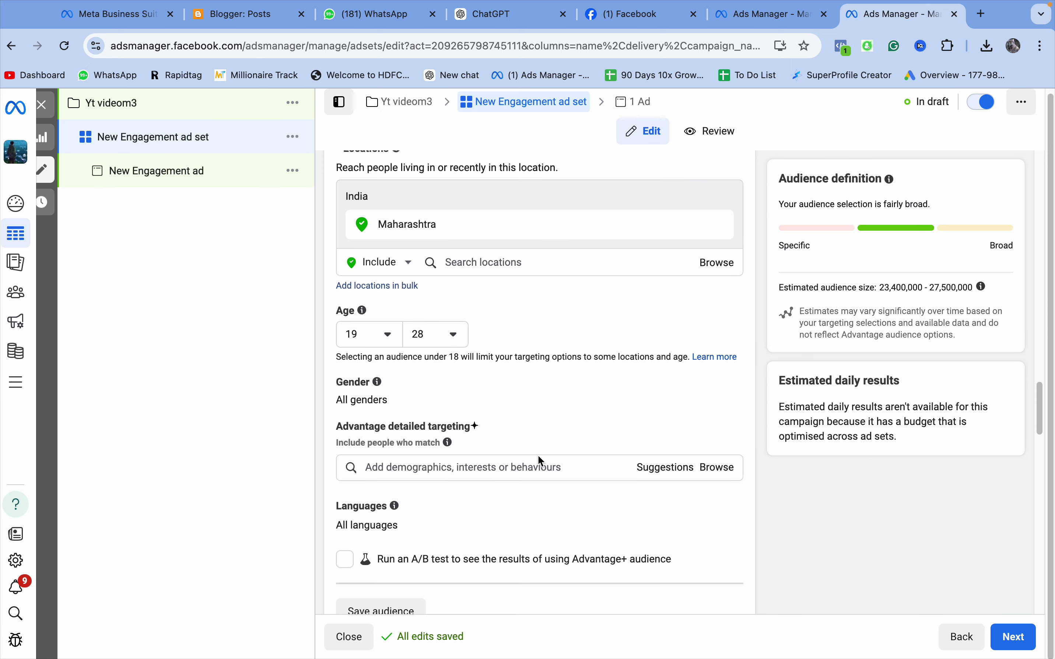
{"action": "scroll", "coordinate": [501, 387], "scroll_direction": "up", "scroll_amount": 3}
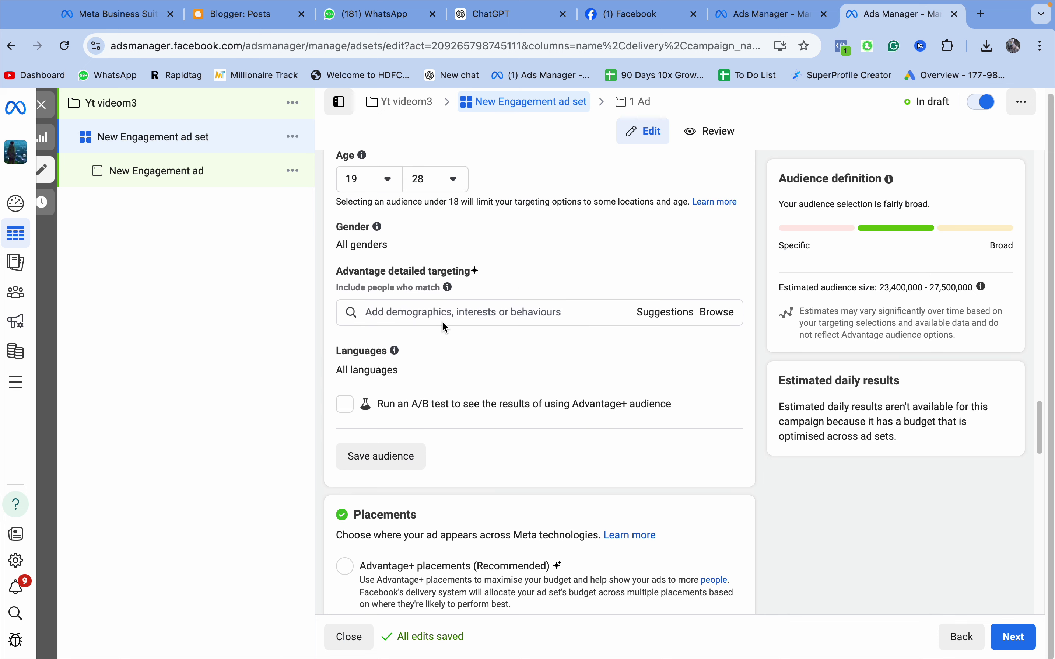
{"action": "scroll", "coordinate": [566, 414], "scroll_direction": "down", "scroll_amount": 5}
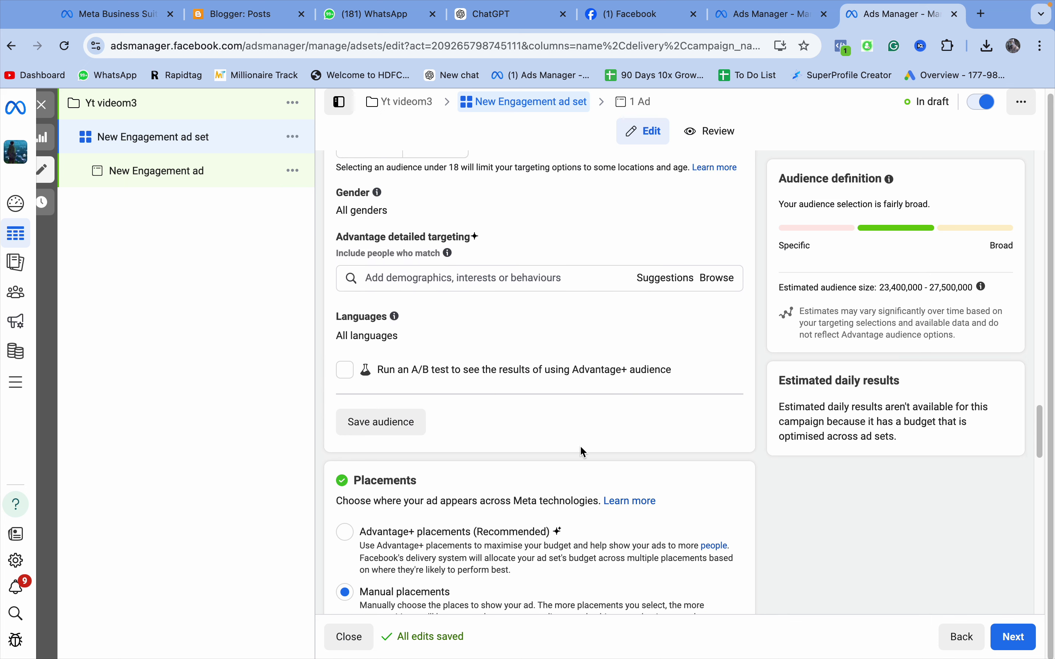
{"action": "scroll", "coordinate": [584, 451], "scroll_direction": "down", "scroll_amount": 6}
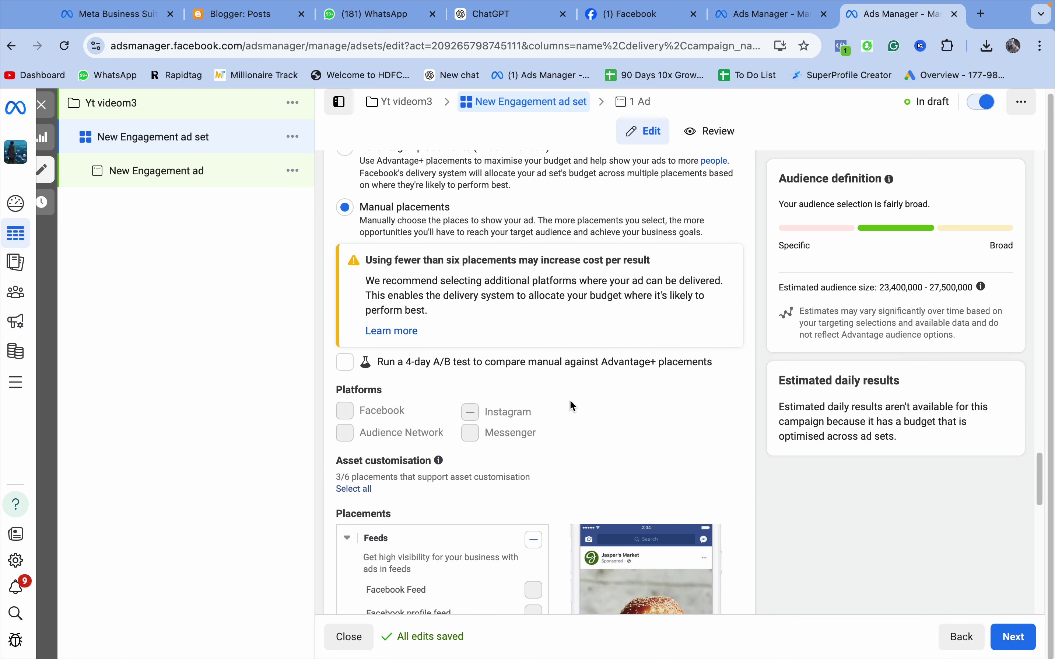
{"action": "scroll", "coordinate": [572, 405], "scroll_direction": "down", "scroll_amount": 7}
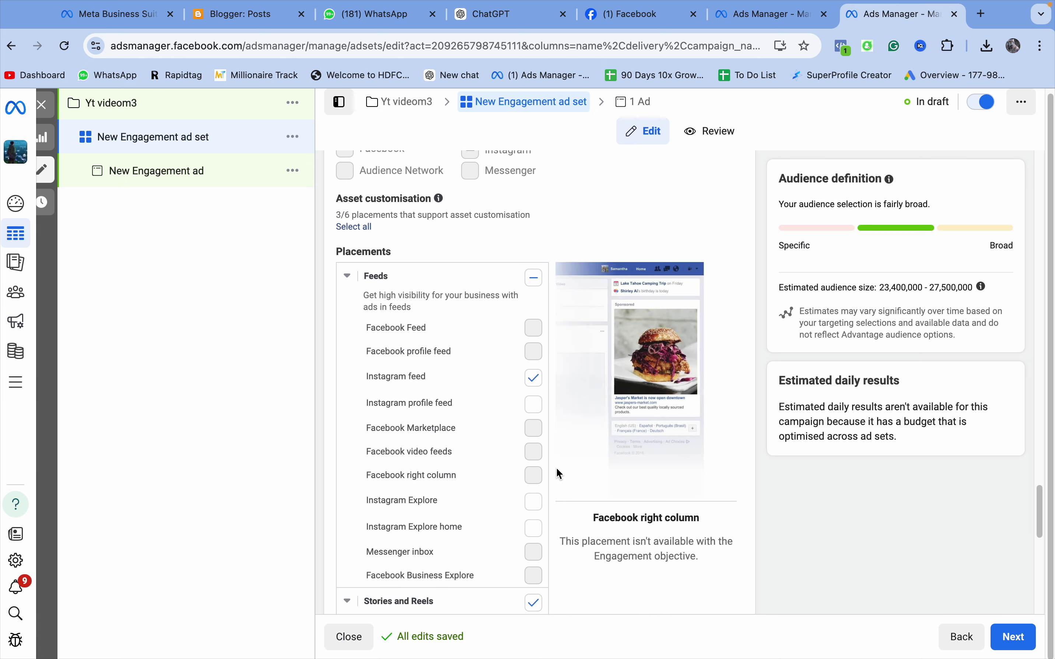
{"action": "scroll", "coordinate": [557, 461], "scroll_direction": "down", "scroll_amount": 7}
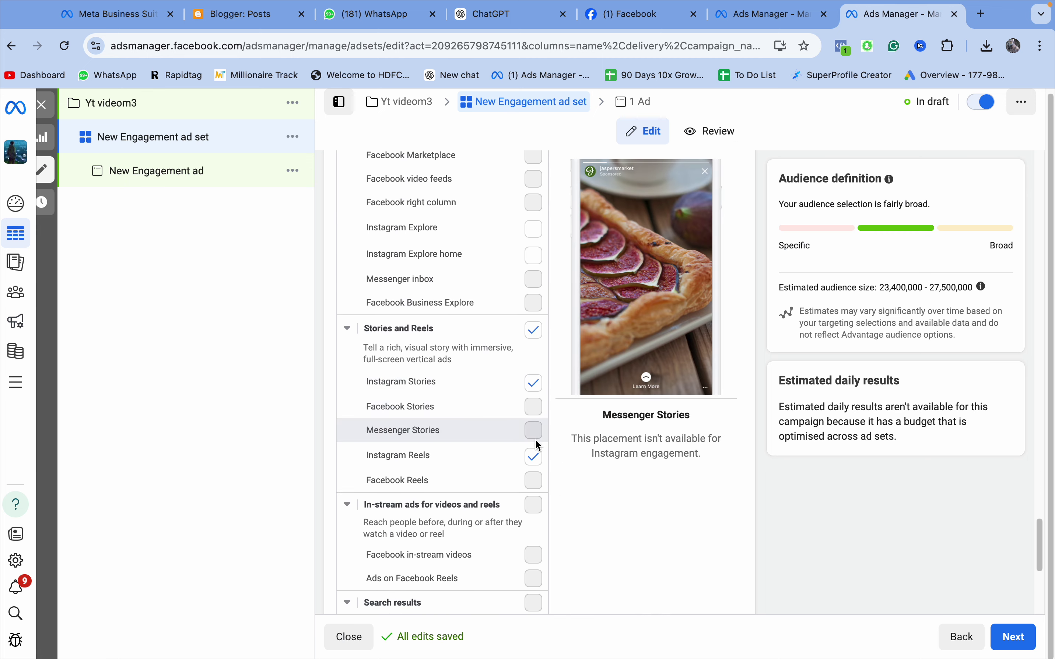
{"action": "scroll", "coordinate": [562, 449], "scroll_direction": "down", "scroll_amount": 8}
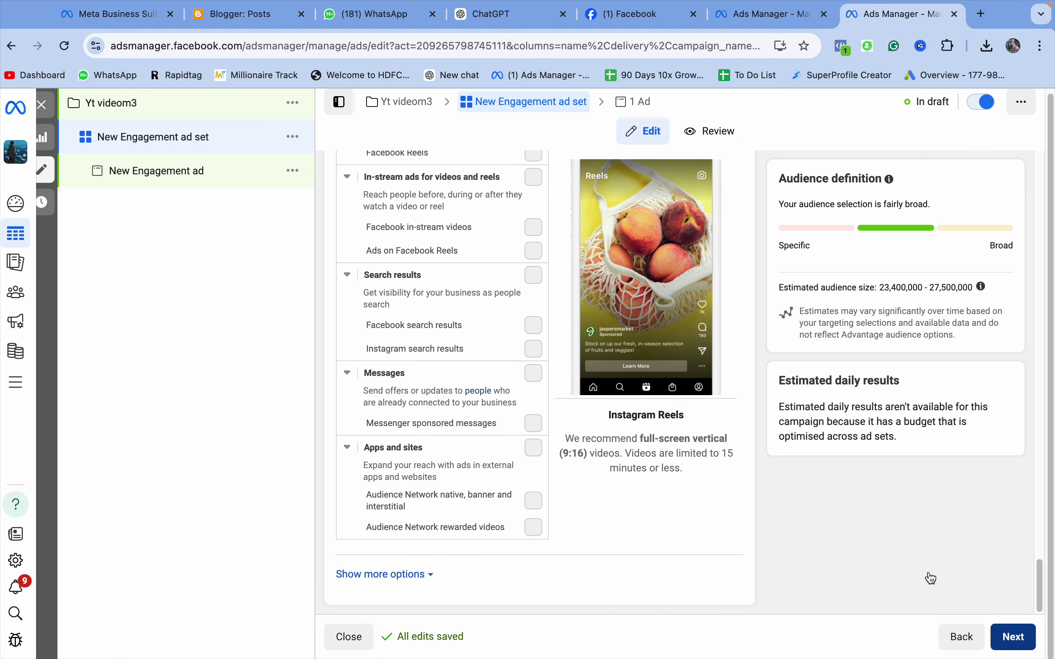
Step: Go on to the ad and review its media, primary text, available call-to-action options and message template
{"action": "left_click", "coordinate": [1014, 636]}
{"action": "scroll", "coordinate": [494, 401], "scroll_direction": "down", "scroll_amount": 8}
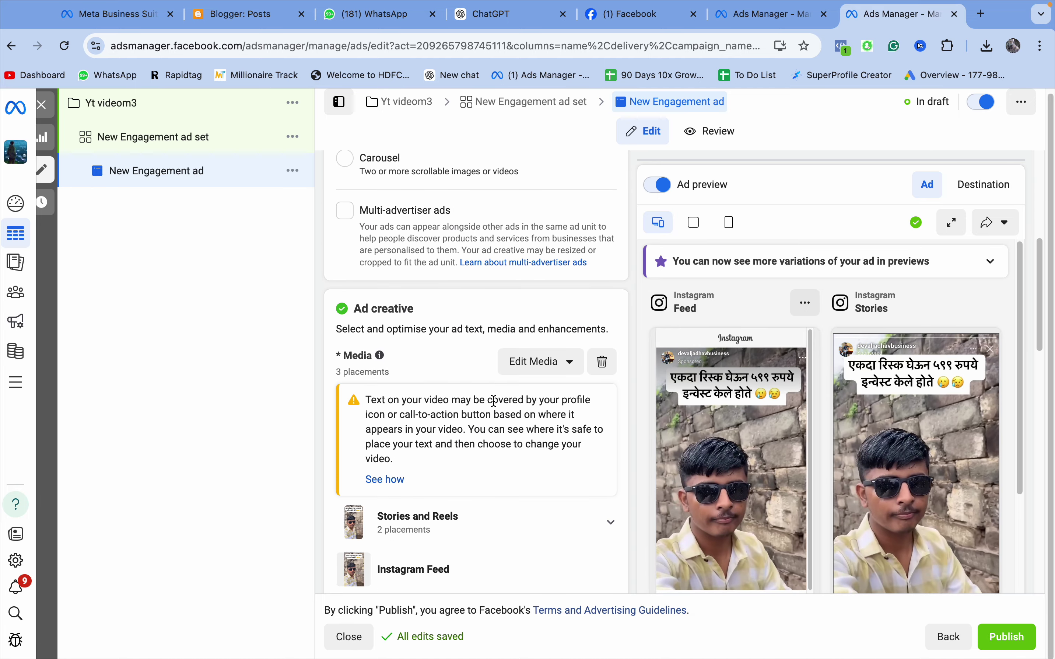
{"action": "scroll", "coordinate": [495, 401], "scroll_direction": "down", "scroll_amount": 8}
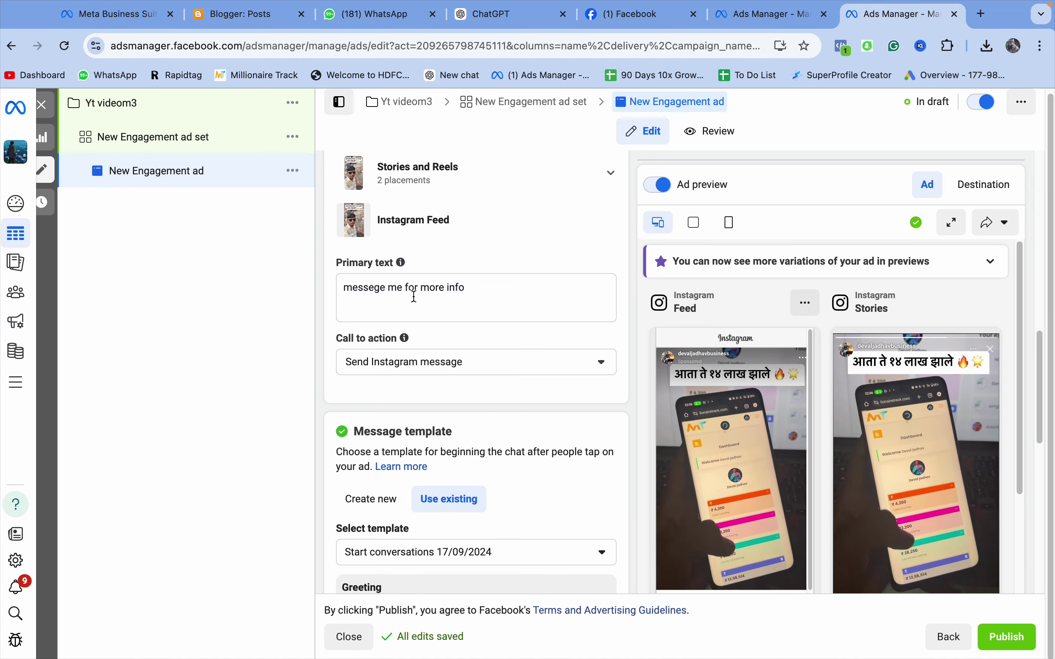
{"action": "scroll", "coordinate": [415, 300], "scroll_direction": "down", "scroll_amount": 1}
{"action": "scroll", "coordinate": [472, 326], "scroll_direction": "down", "scroll_amount": 1}
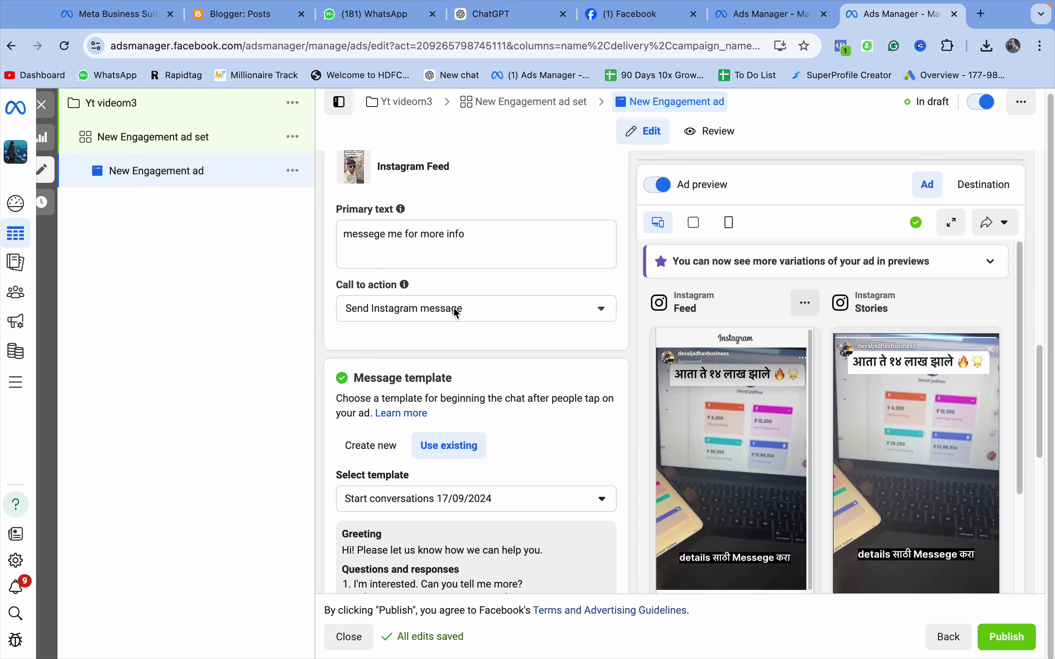
{"action": "left_click", "coordinate": [454, 308]}
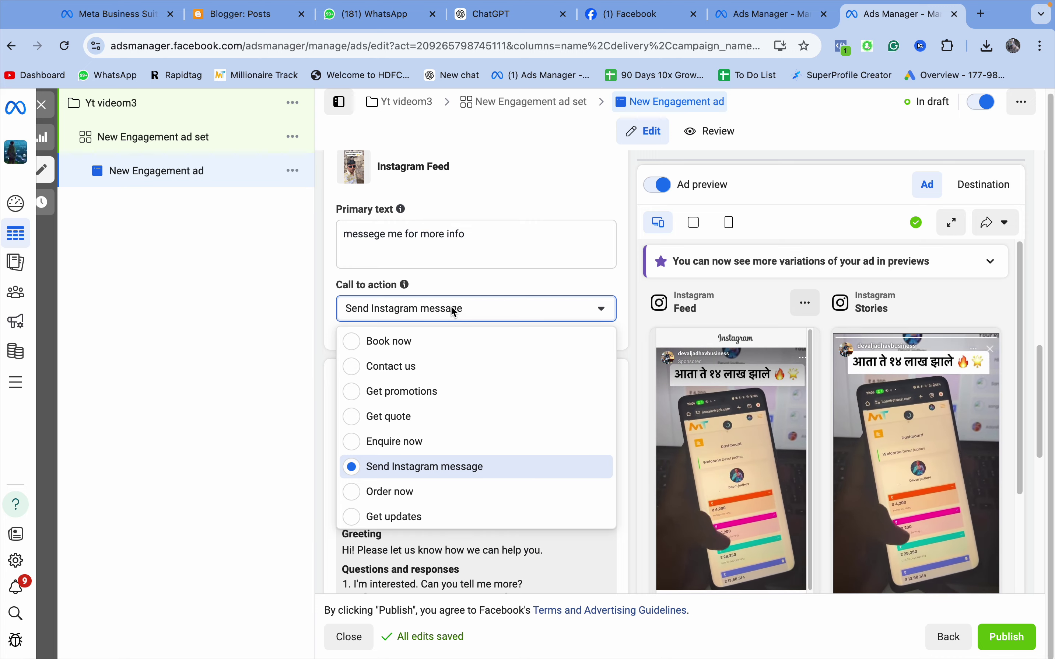
{"action": "left_click", "coordinate": [451, 307]}
{"action": "scroll", "coordinate": [481, 354], "scroll_direction": "down", "scroll_amount": 10}
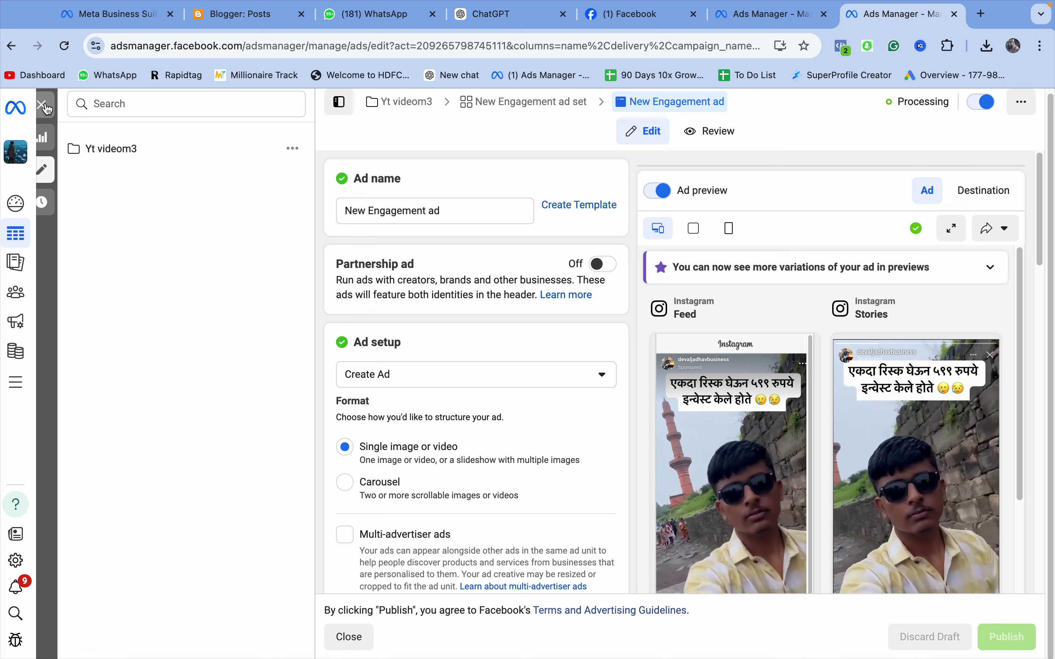
Step: Close the ad editor and return to the full campaigns list, clearing the ad, ad set and campaign selections
{"action": "left_click", "coordinate": [42, 105]}
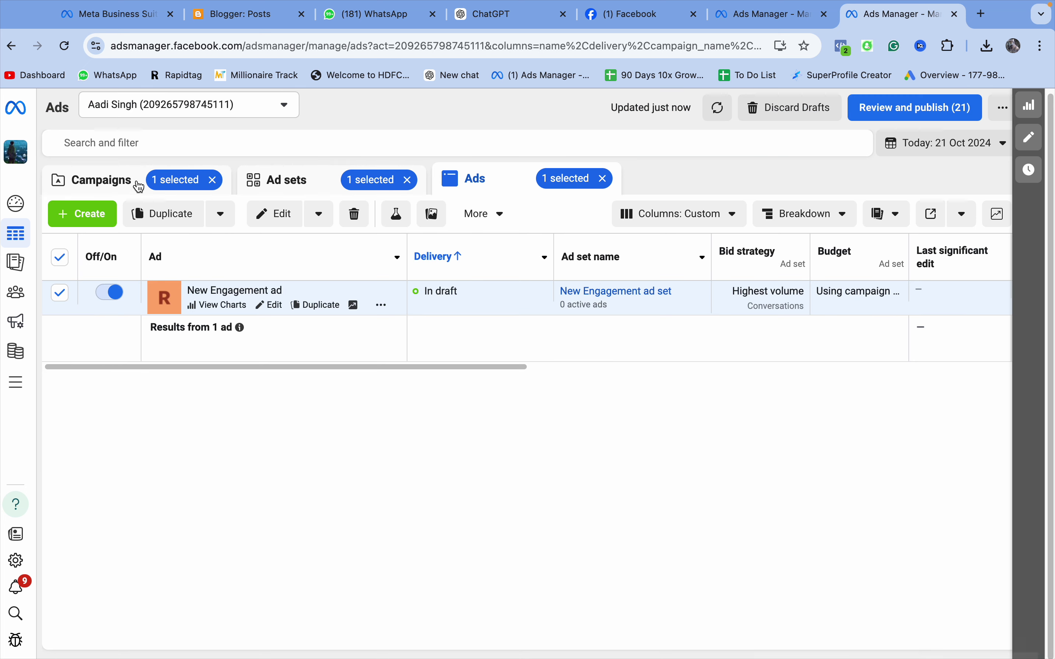
{"action": "left_click", "coordinate": [100, 180]}
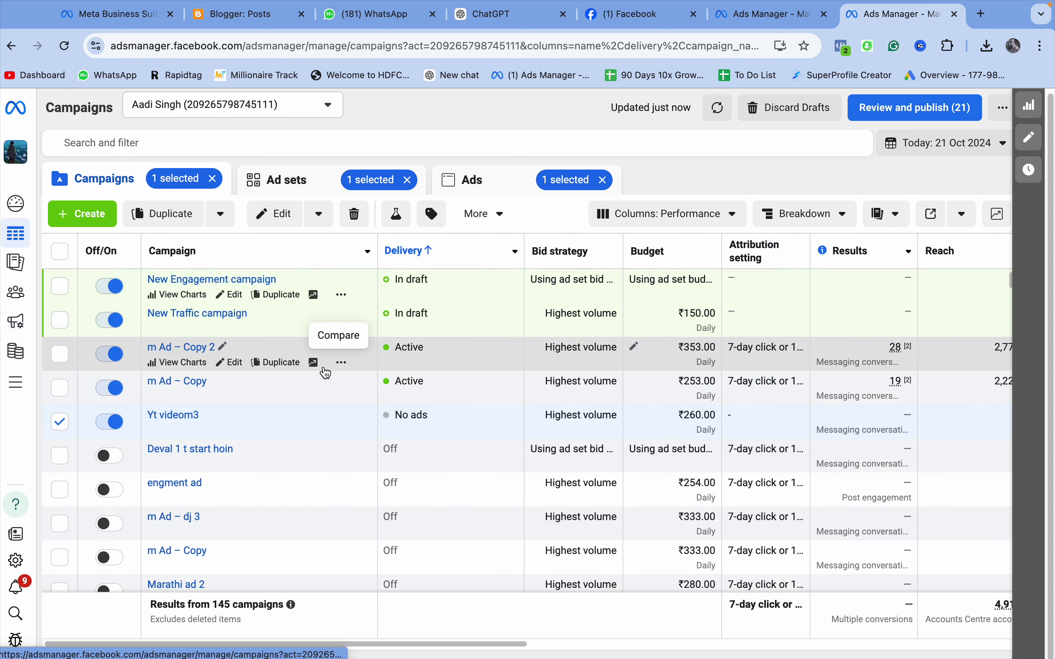
{"action": "left_click", "coordinate": [604, 180]}
{"action": "left_click", "coordinate": [408, 179]}
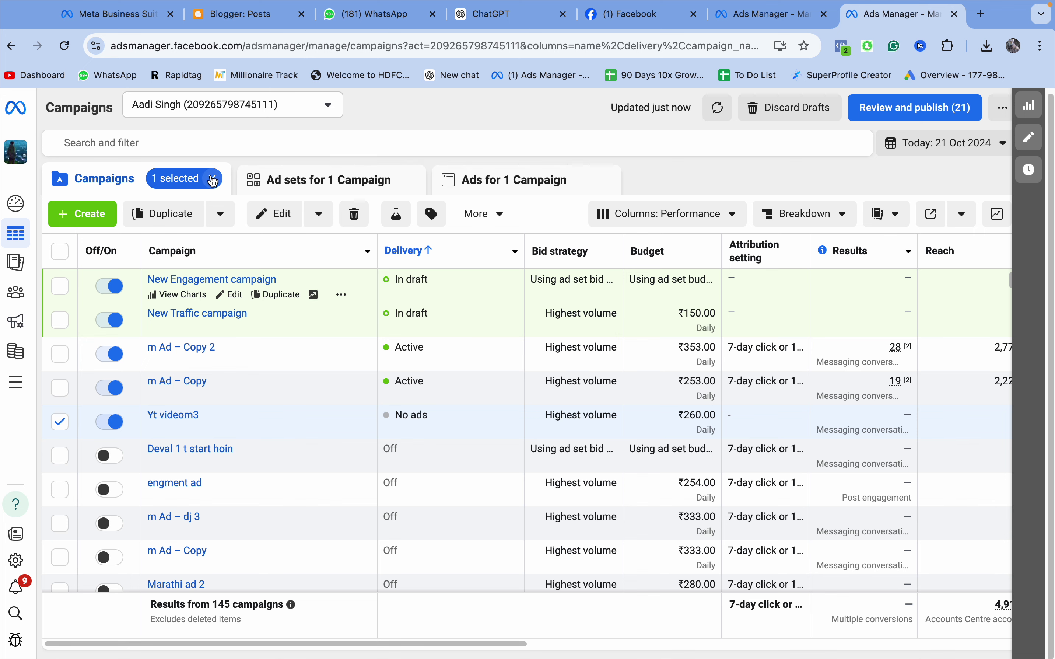
{"action": "left_click", "coordinate": [213, 180]}
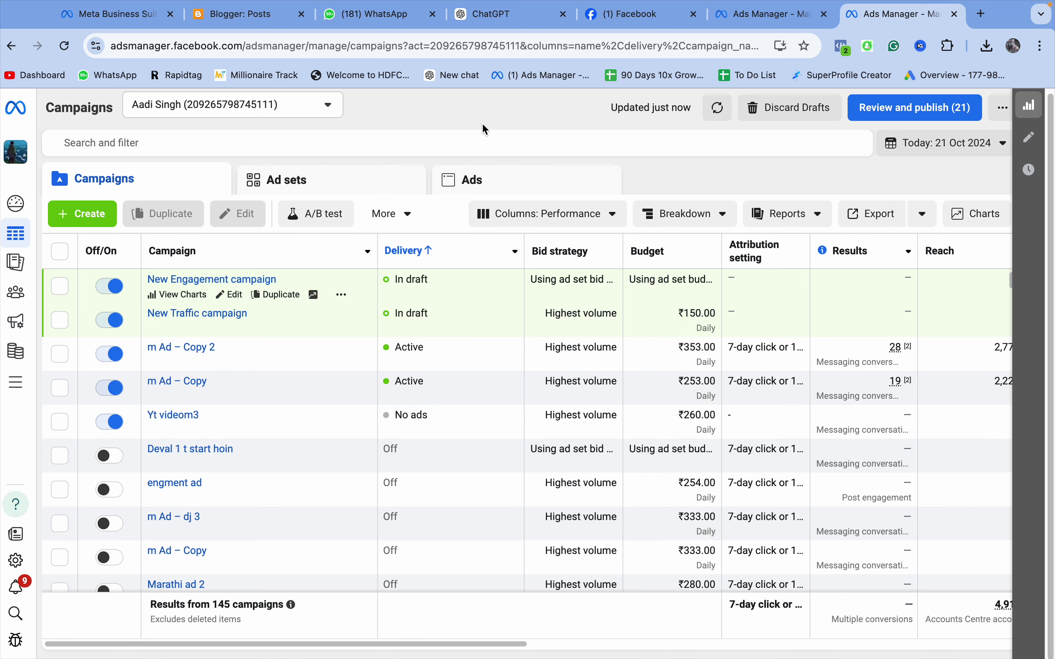